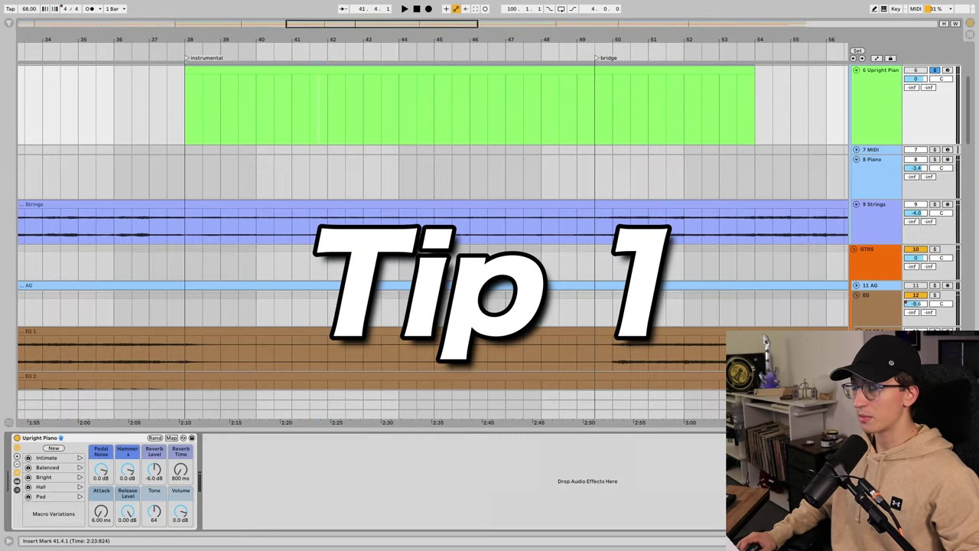
Step: Switch the detail area between clip view and device view for the green Upright Piano clip at the instrumental marker
scroll(386, 265, "up", 3)
left_click(376, 162)
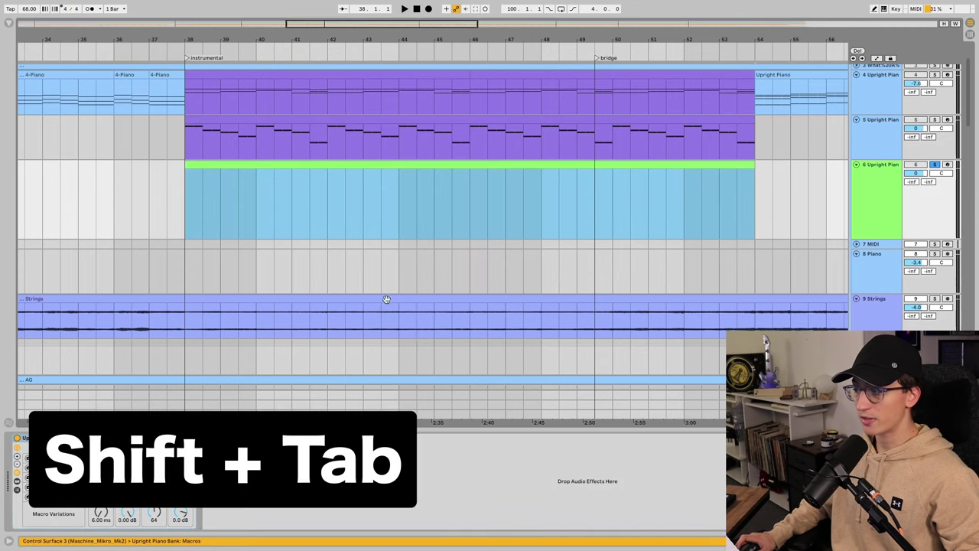
key("shift+Tab")
key("shift+Tab")
key("shift+Tab")
key("shift+Tab")
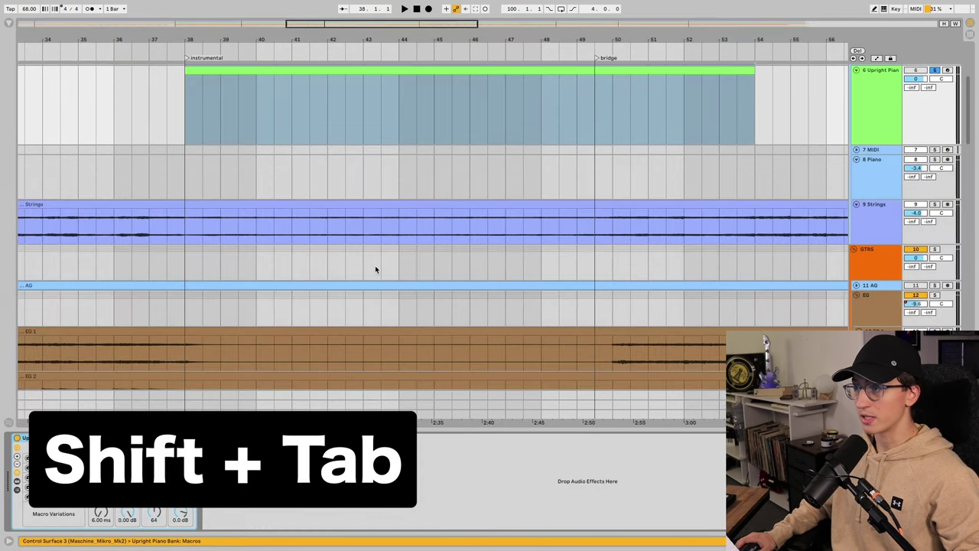
scroll(375, 269, "up", 4)
left_click(395, 225)
left_click(396, 217)
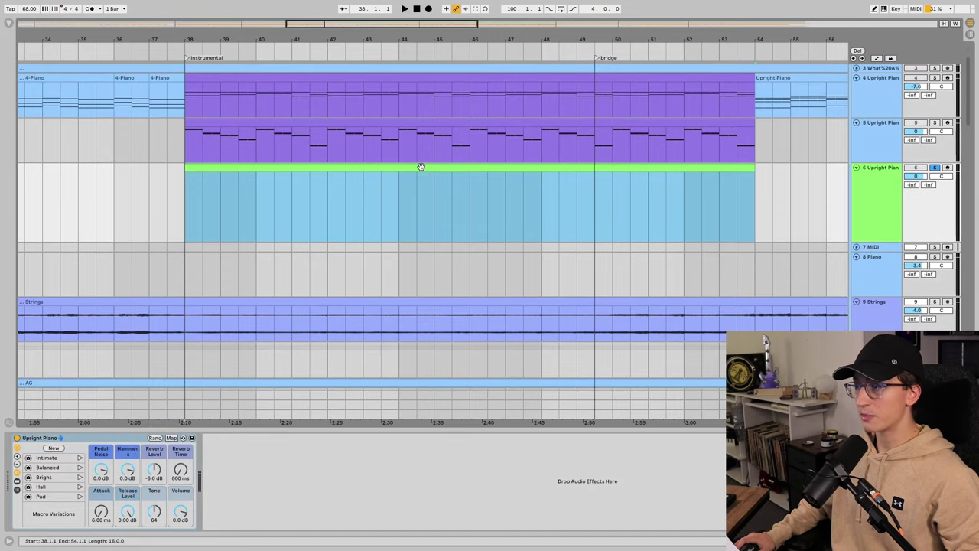
Step: Open the green Upright Piano clip and draw a run of short D5 and D#5 notes from 1.3.1 to about 10.4.1
double_click(420, 166)
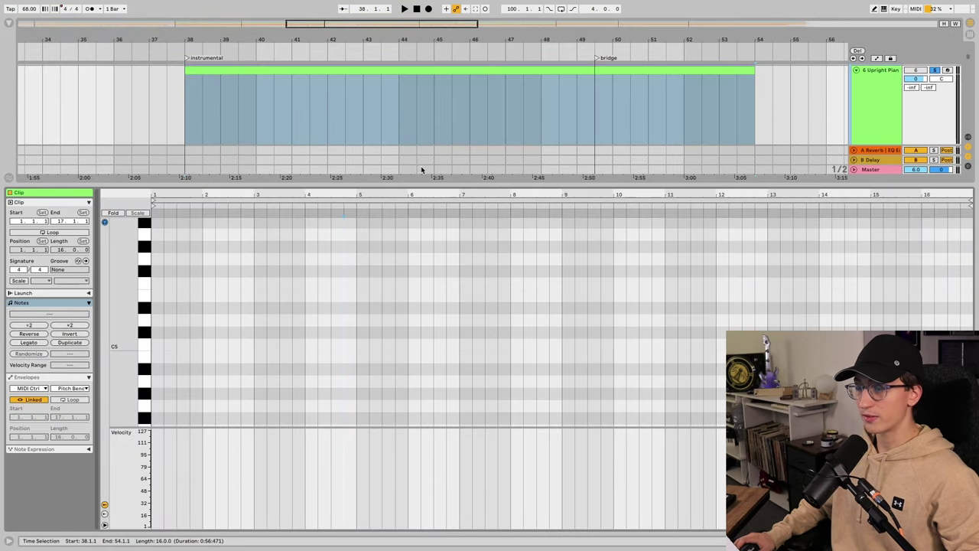
key("b")
left_click_drag(182, 319, 670, 298)
Step: Toggle the detail area between the piano roll and the instrument's devices, ending on the Upright Piano device
key("shift+Tab")
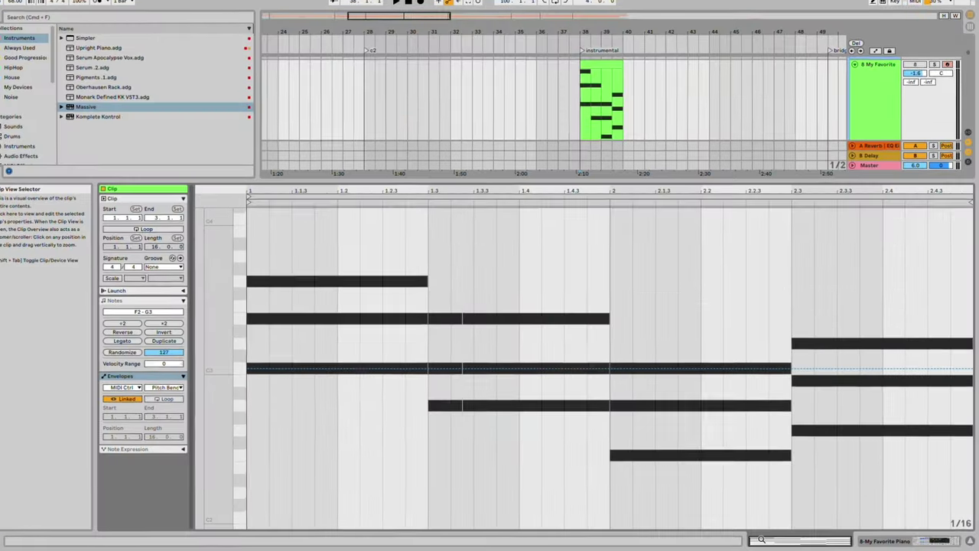
key("shift+Tab")
key("shift+Tab")
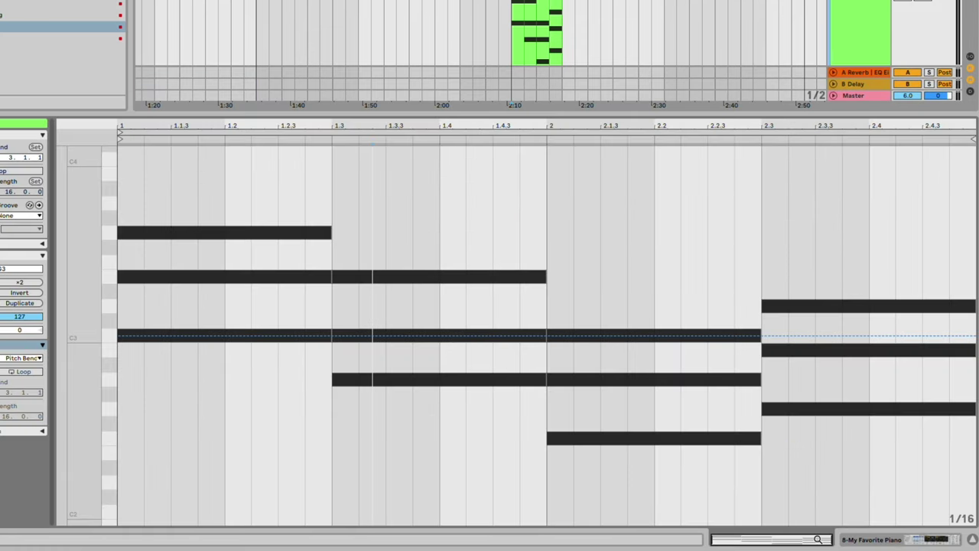
key("shift+Tab")
key("shift+Tab")
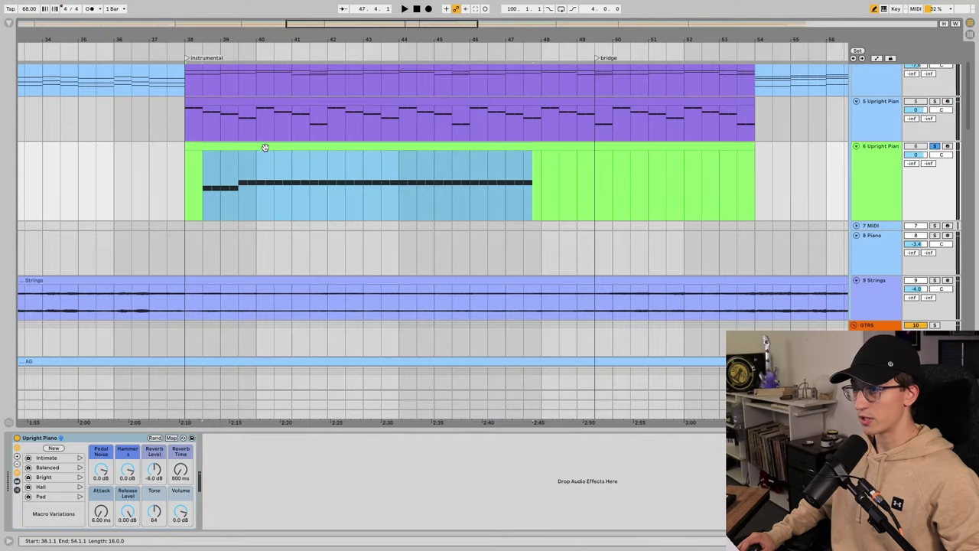
Step: Select the green clip, view the Session mixer, return to the arrangement, and show the clip's notes and its device in turn
left_click(233, 175)
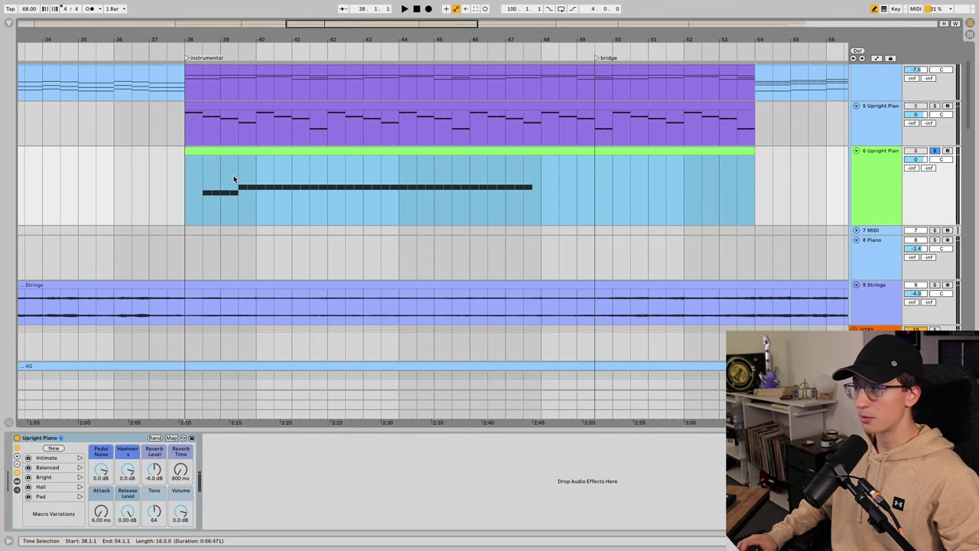
scroll(233, 175, "up", 2)
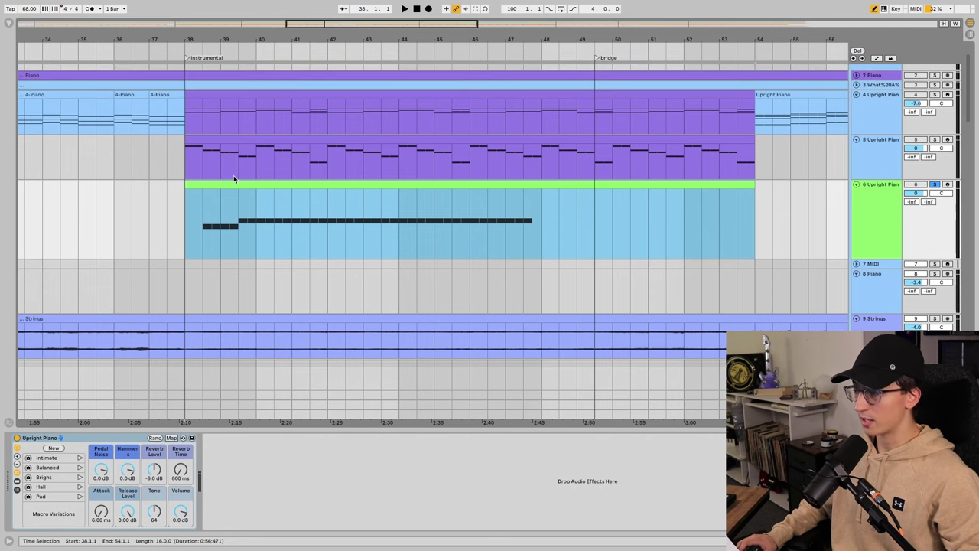
key("Tab")
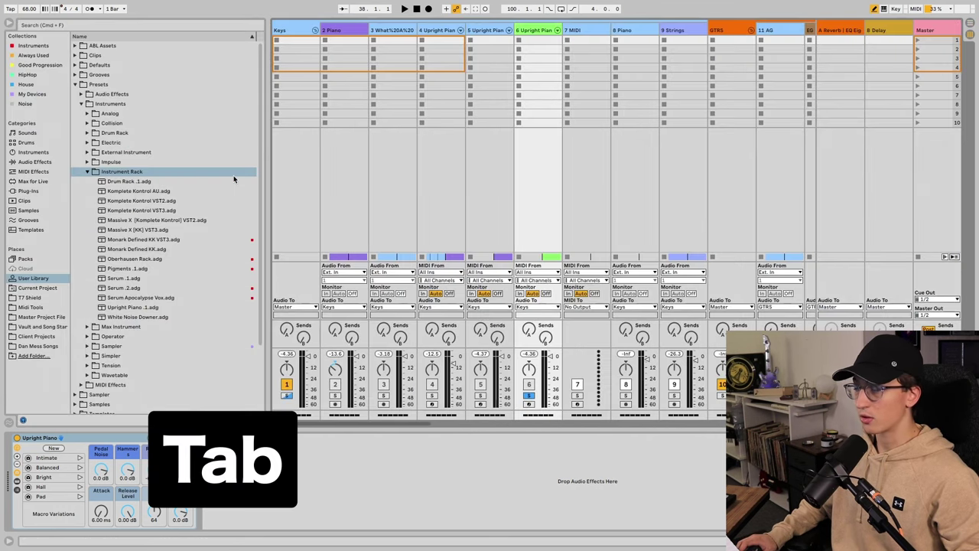
key("Tab")
key("shift+Tab")
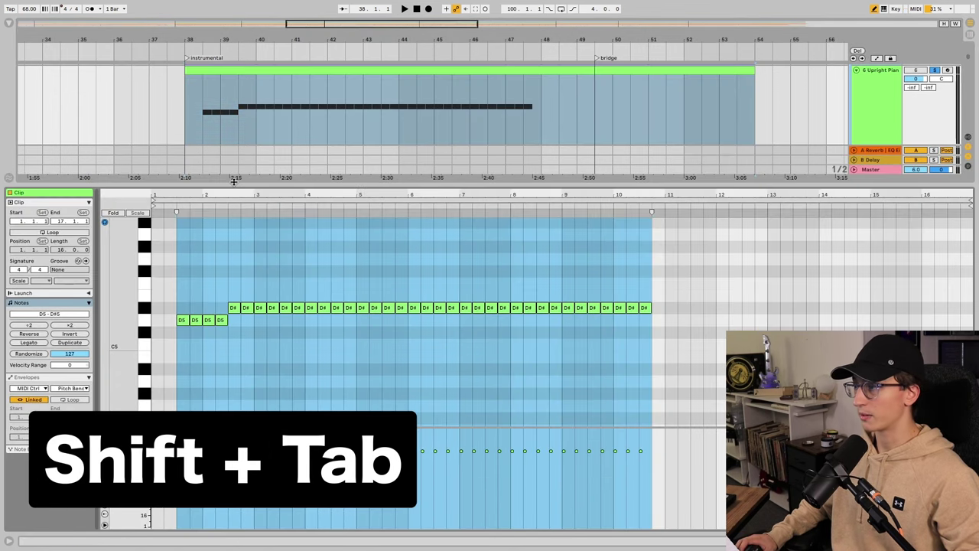
key("shift+Tab")
Step: Open the green Upright Piano clip in the piano roll for note editing
scroll(268, 187, "up", 3)
left_click(300, 189)
left_click(363, 161)
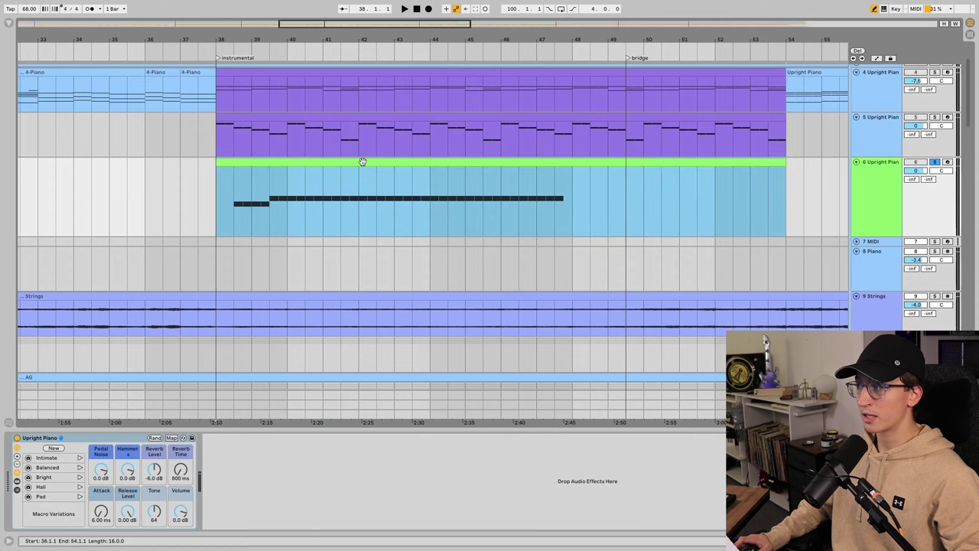
left_click(365, 192)
double_click(364, 164)
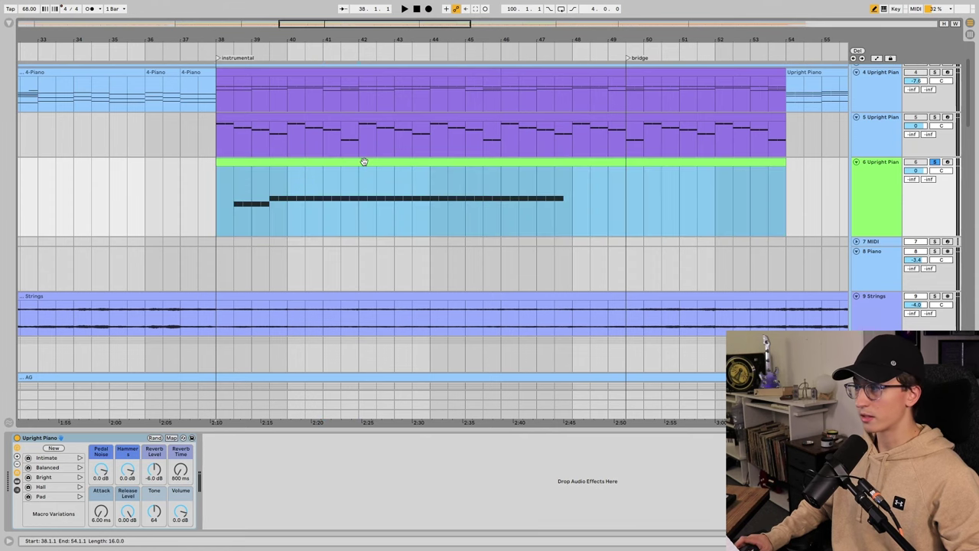
Step: Select all notes in the clip, deactivate and reactivate them, and delete them
key("super+a")
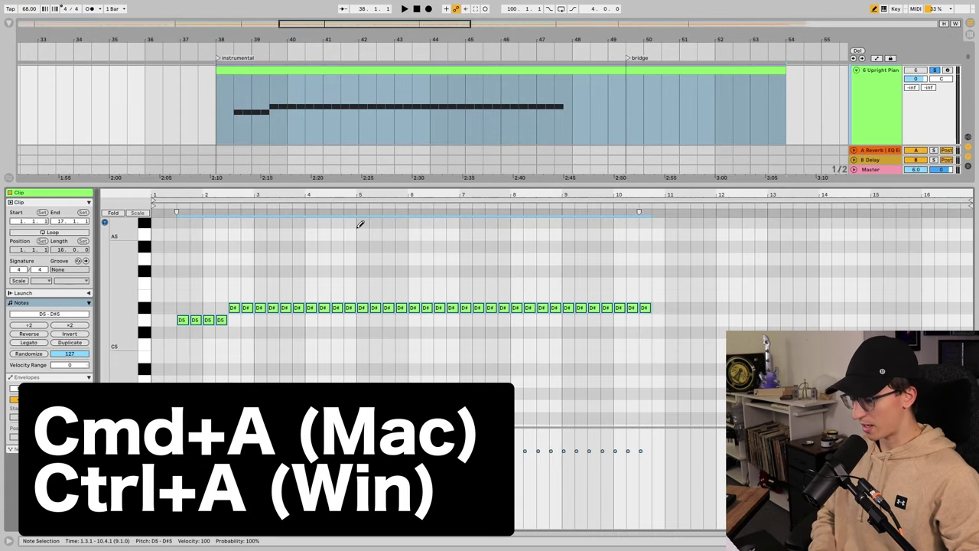
key("0")
key("0")
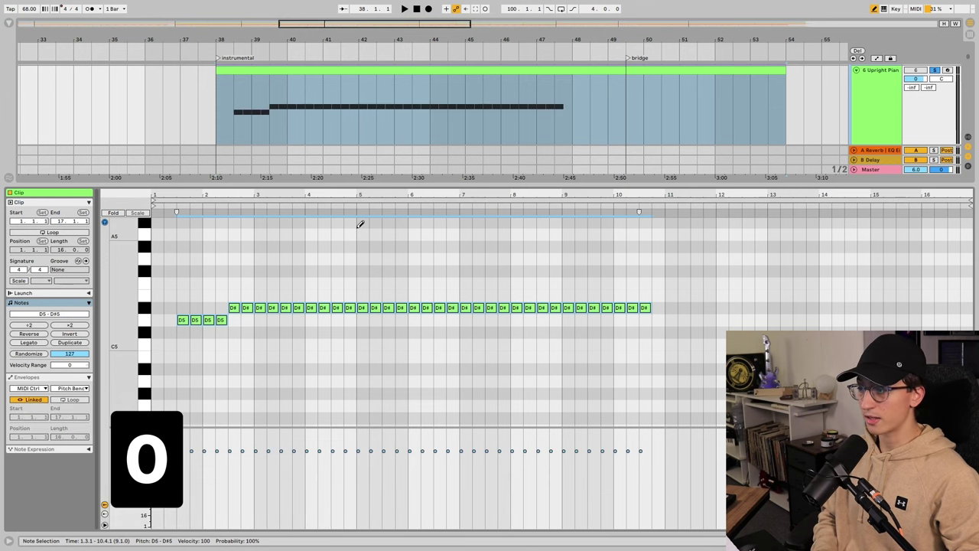
key("Delete")
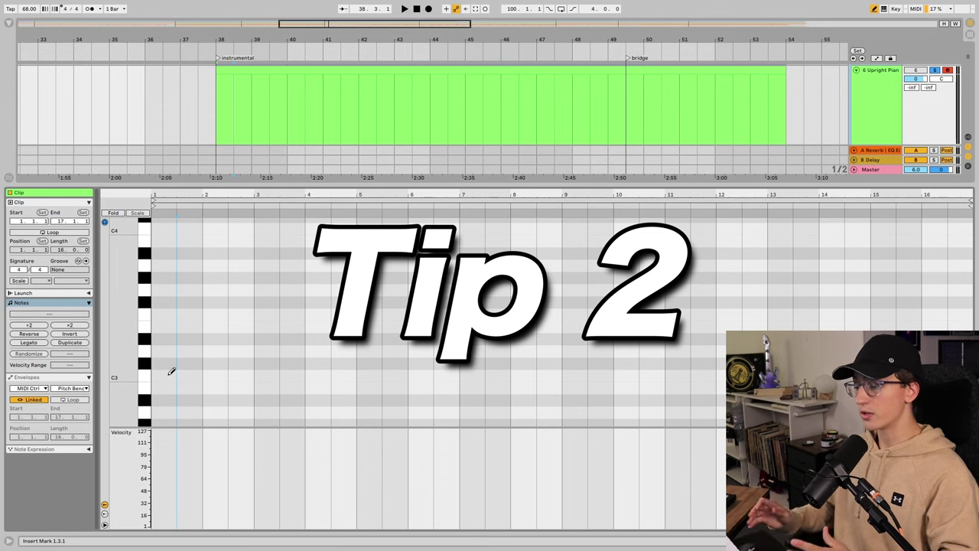
Step: Try drawing the C3, E3 and G3 notes of the played chord in the clip's first half bar, and undo the drawn notes
key("a")
key("d")
key("g")
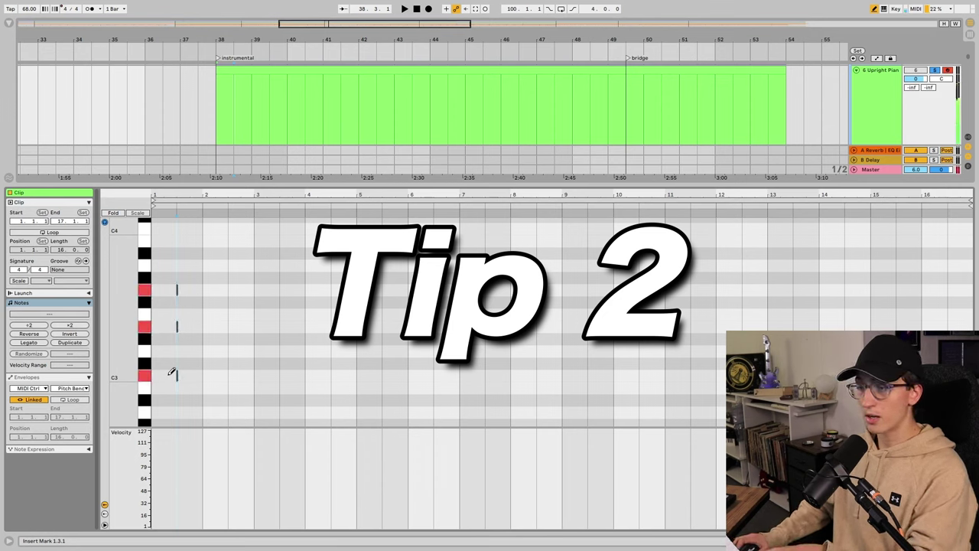
left_click(170, 374)
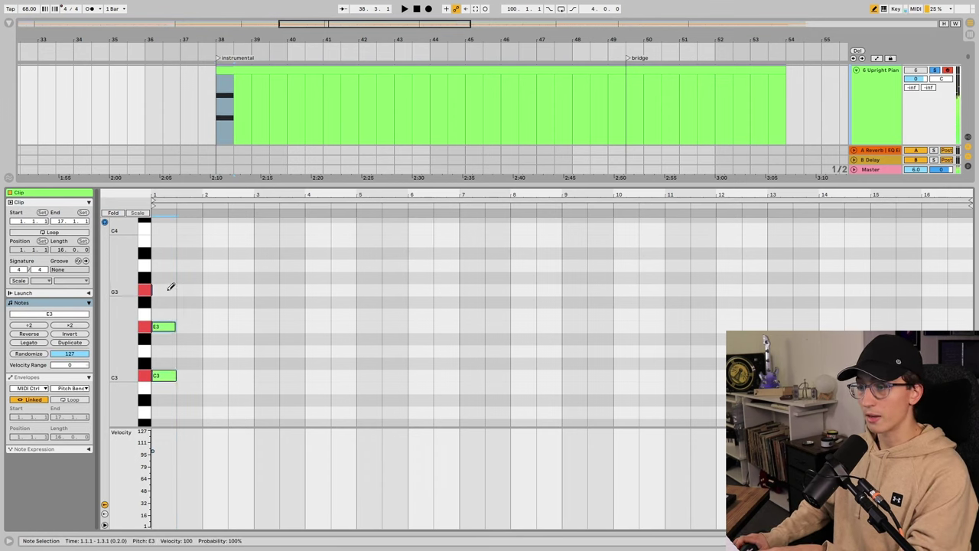
left_click(169, 289)
key("ctrl+z")
key("ctrl+z")
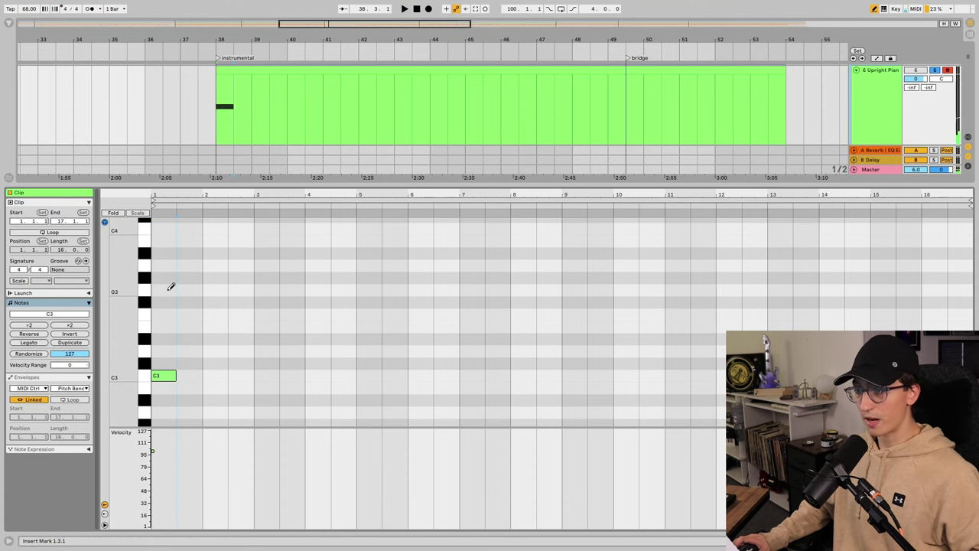
key("ctrl+z")
Step: Hold the C3–E3–G3 chord and step-enter it from 1.3.1 in half-bar steps, extending it to 12.3.1
key("a")
key("d")
key("g")
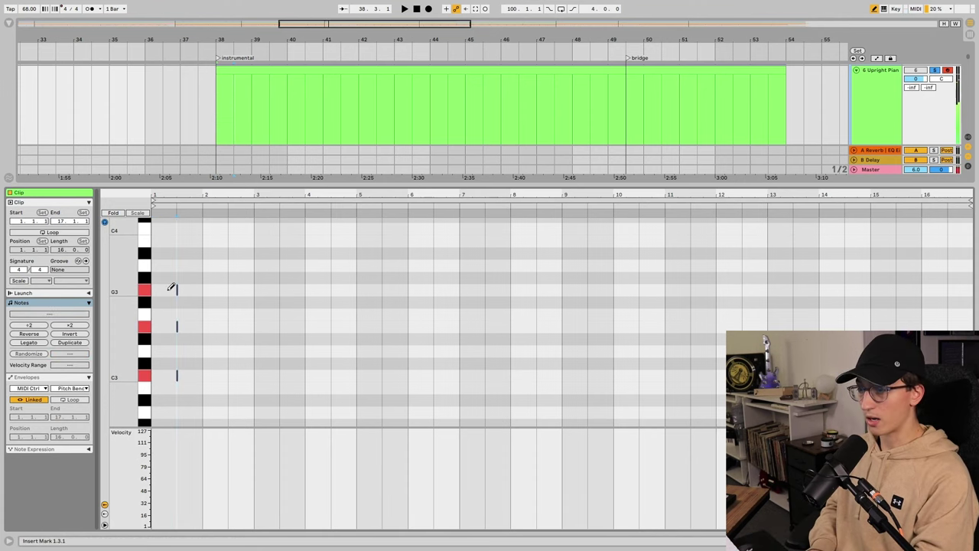
key("Right")
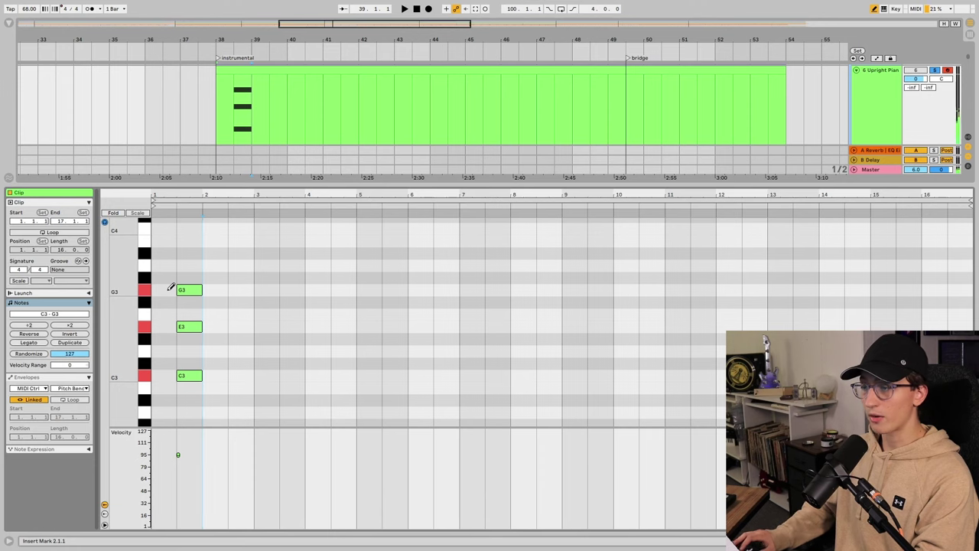
key("Right")
key("Right")
key("Right")
key("Right")
key("Right")
key("Right")
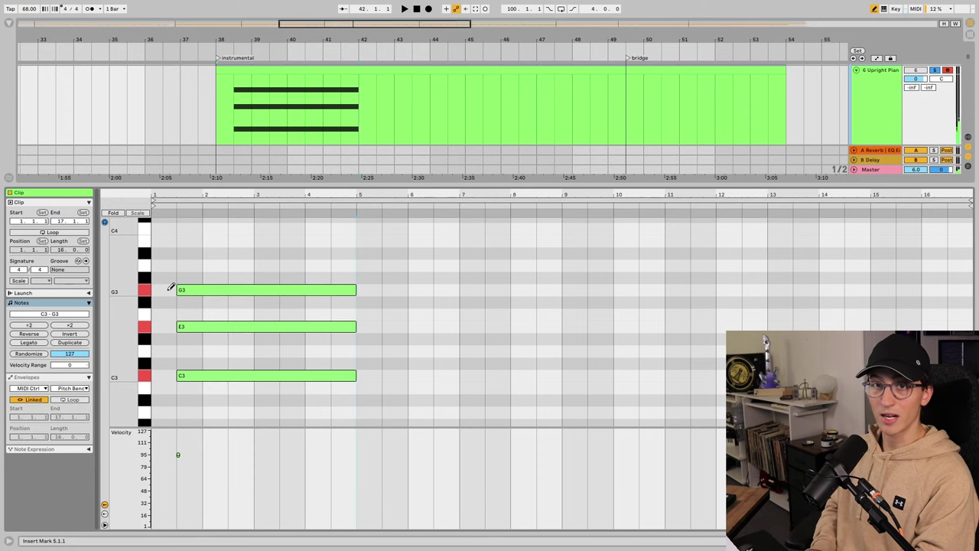
key("Right")
key("Right")
key("Right")
key("Right")
key("Right")
key("Right")
key("Right")
key("Right")
key("Right")
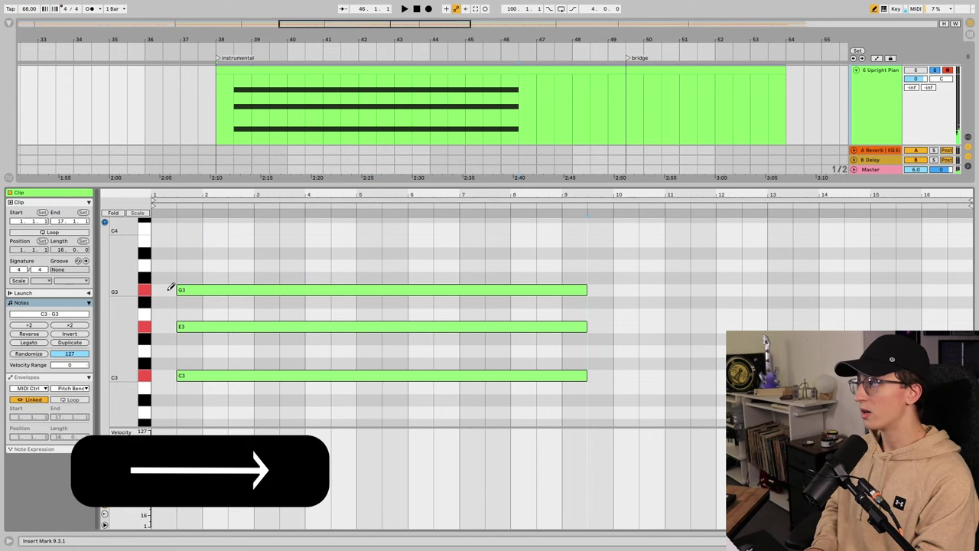
key("Right")
key("Right")
key("Right")
key("Right")
key("Right")
key("Right")
key("Right")
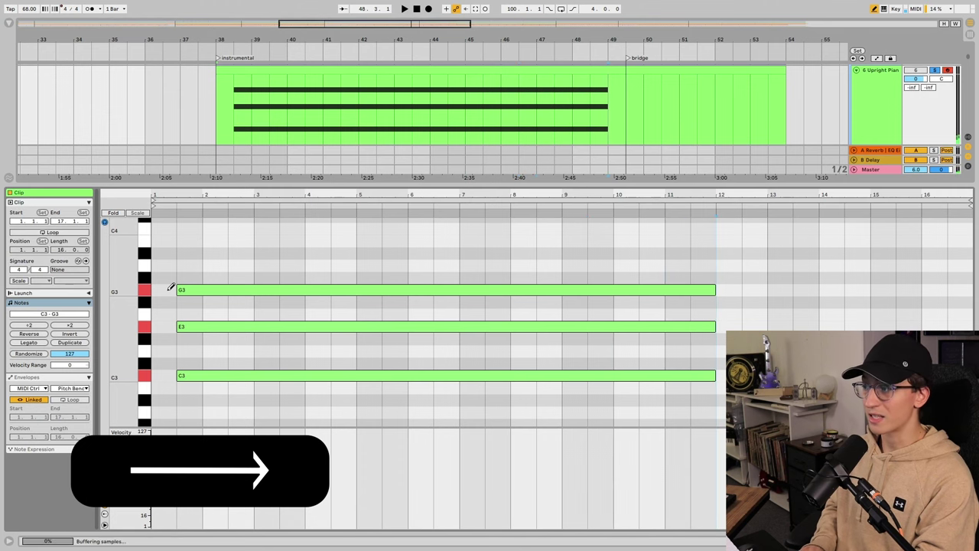
Step: Delete the step-entered C3–E3–G3 chord from the clip
key("Left")
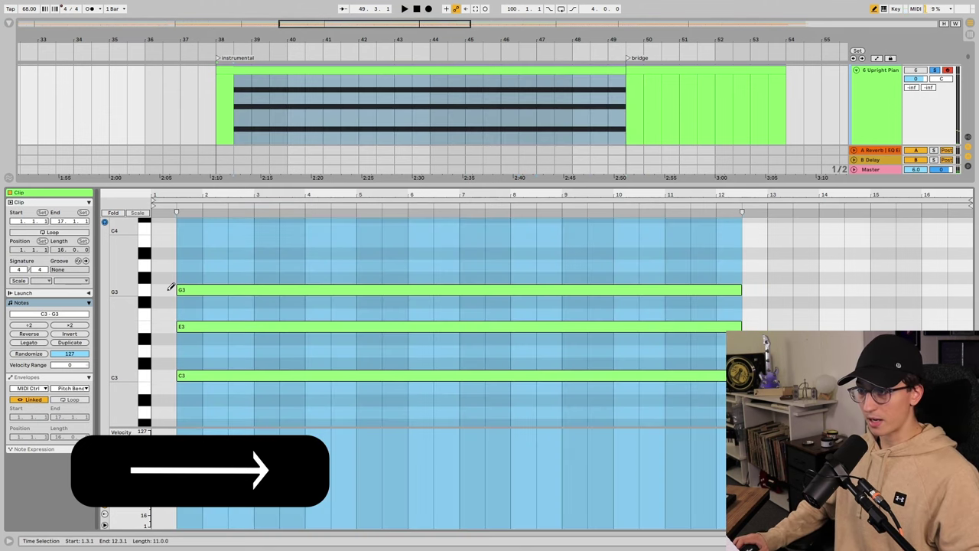
key("Delete")
key("Right")
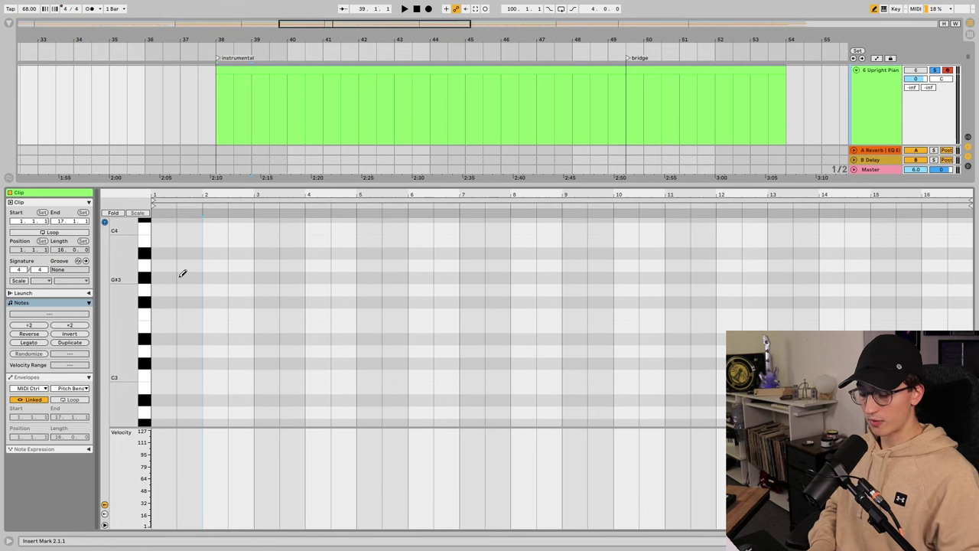
Step: Widen the grid to two-bar steps and step-enter a held C3–E3–G3 chord from bar 1 to bar 11
key("ctrl+2")
key("Right")
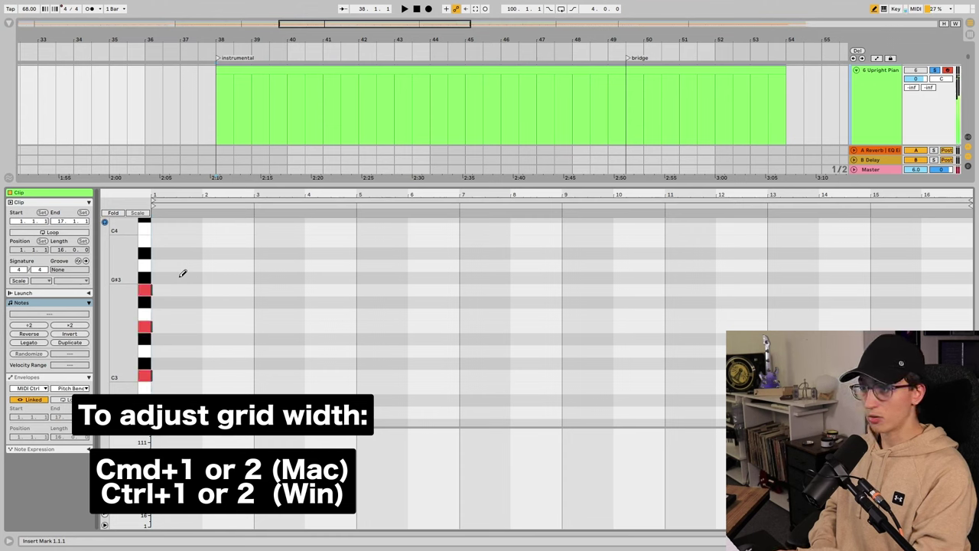
key("Right")
key("Right")
key("Right")
key("Right")
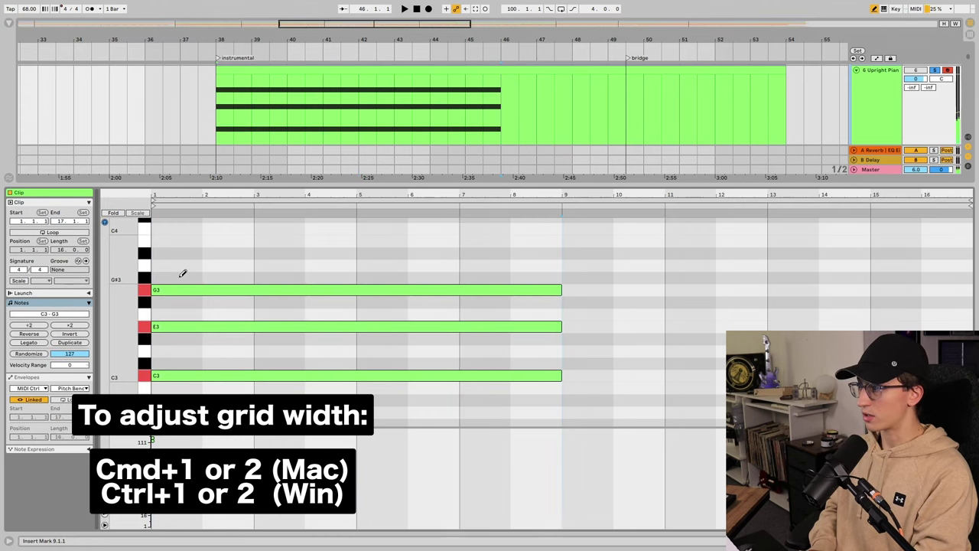
key("Right")
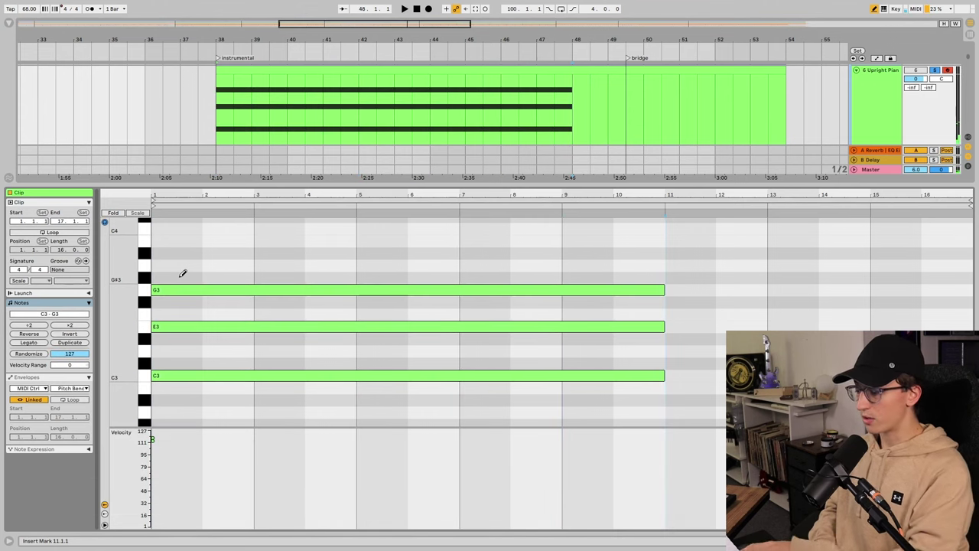
Step: Try step-entering a D3–F#3–A3 chord from bar 11 to bar 13, and undo it
key("Right")
key("Right")
key("Right")
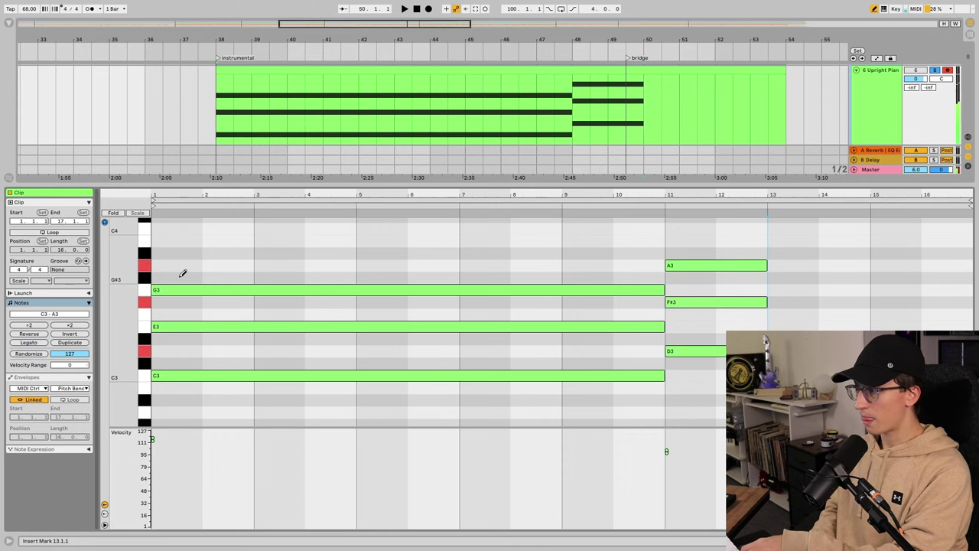
key("ctrl+z")
key("ctrl+z")
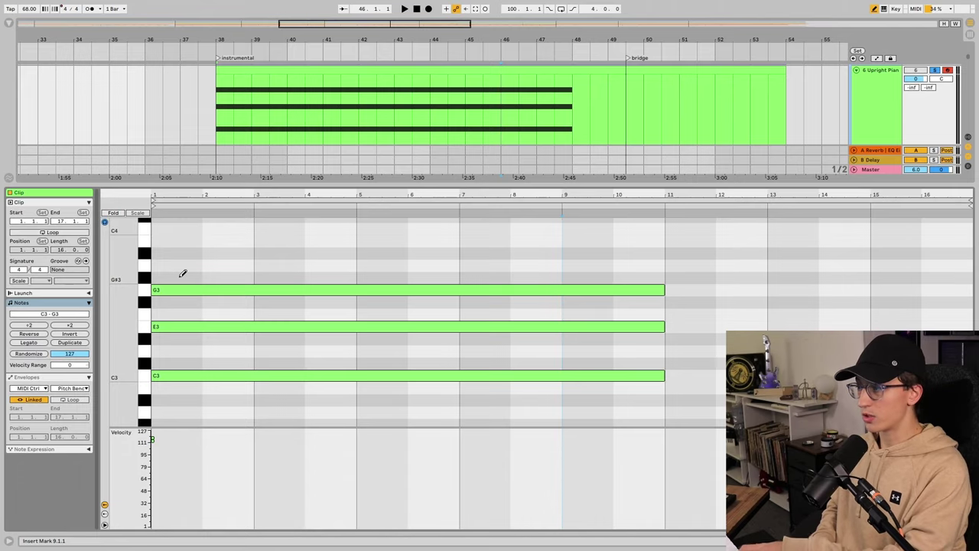
Step: Step-enter a D3–F#3–A3 chord over the existing chord from bar 9 to bar 11, and step back toward the clip's start
key("Right")
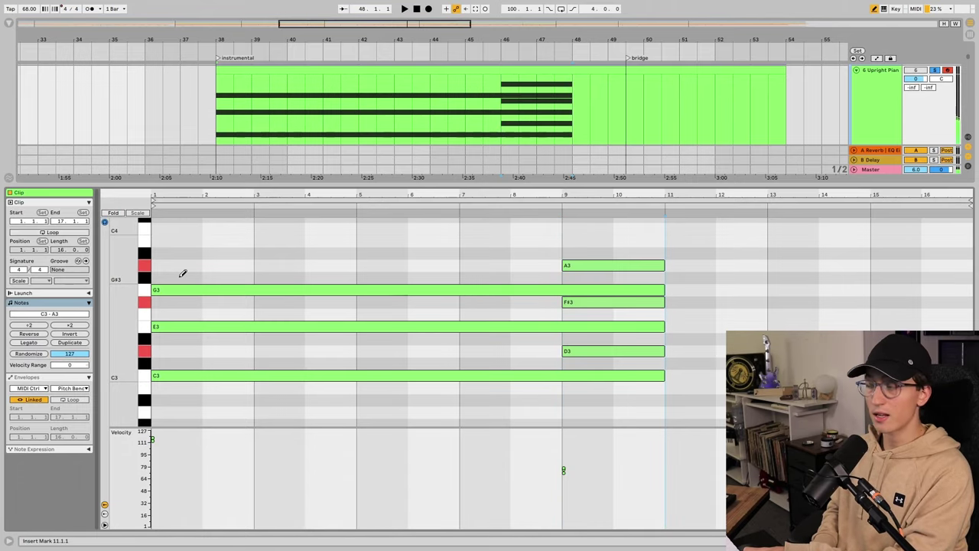
key("Left")
key("Left")
key("Left")
key("Left")
Step: Step-enter four consecutive four-bar chords from bar 1: C3–E3–G3, A2–C3–E3, F2–A2–C3 and G2–B2–D3
key("Right")
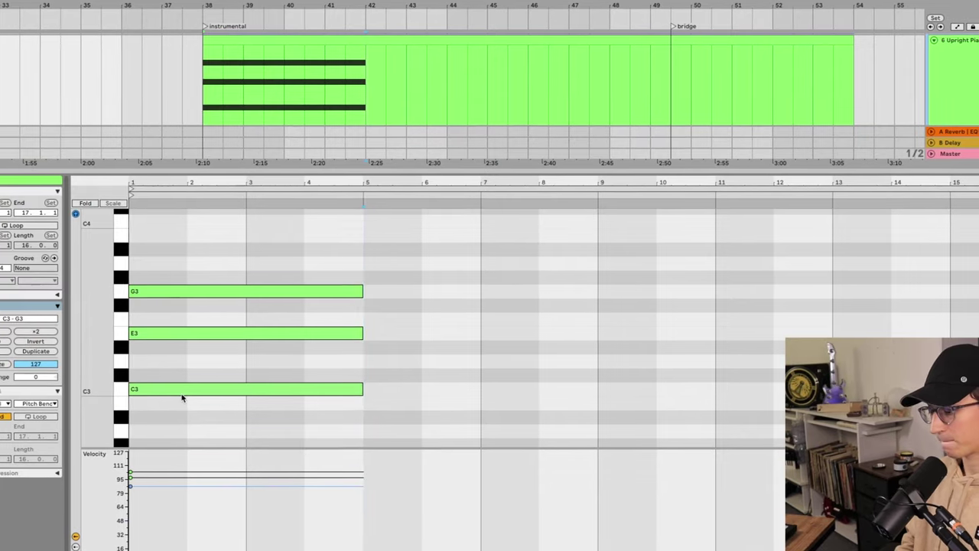
key("Right")
key("Right")
key("Right")
key("Right")
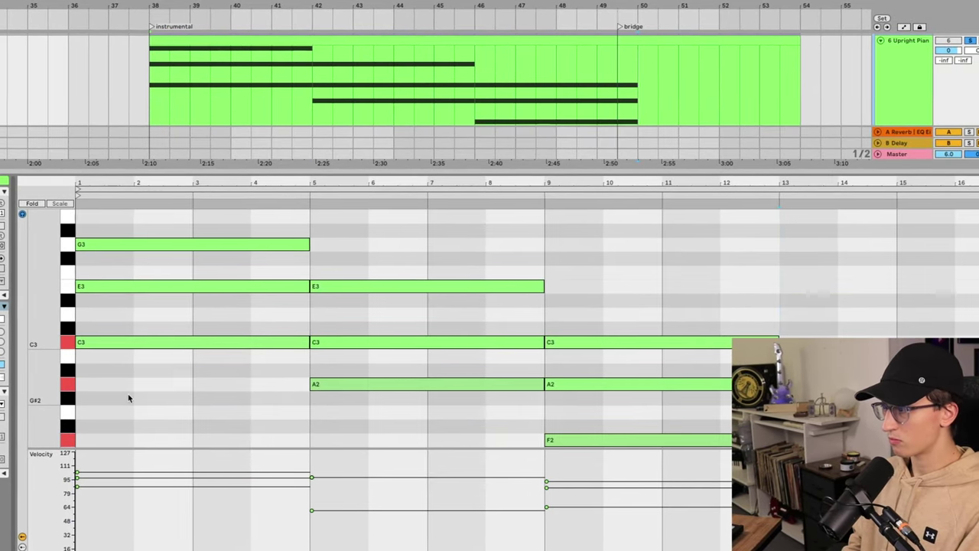
key("Right")
key("Right")
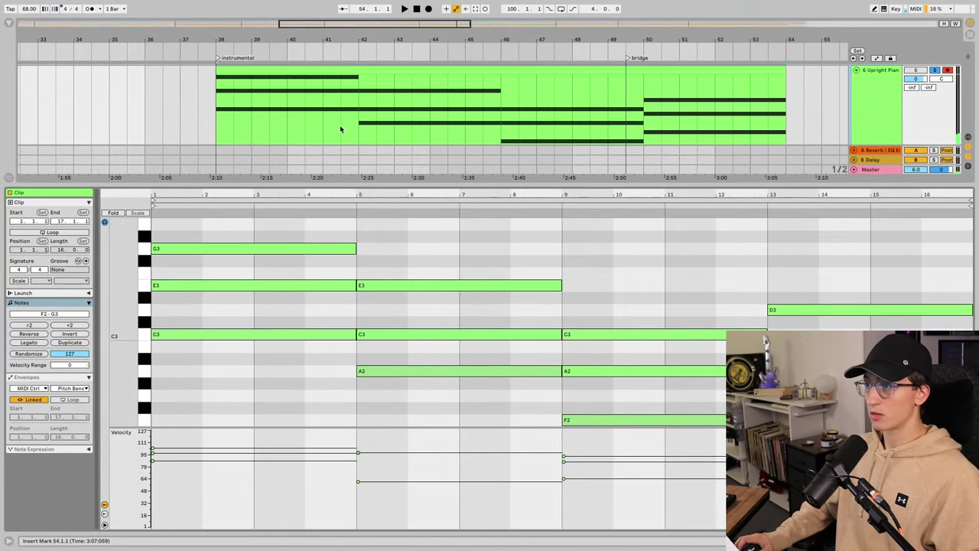
Step: Draw a Volume automation ramp on the Upright Piano clip from about -44.5 dB at bar 38 to 0.0 dB at 38.3
scroll(341, 129, "up", 3)
scroll(341, 130, "down", 2)
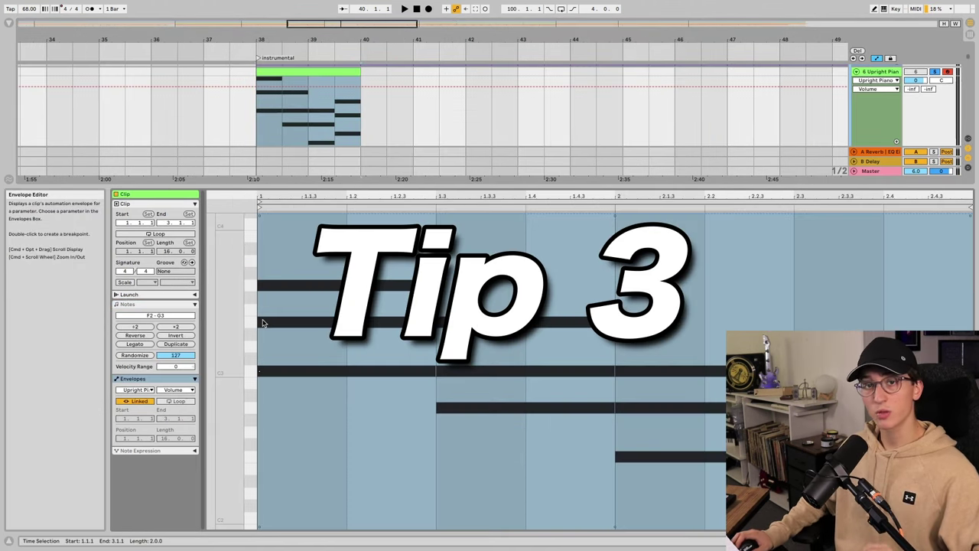
left_click_drag(262, 322, 944, 324)
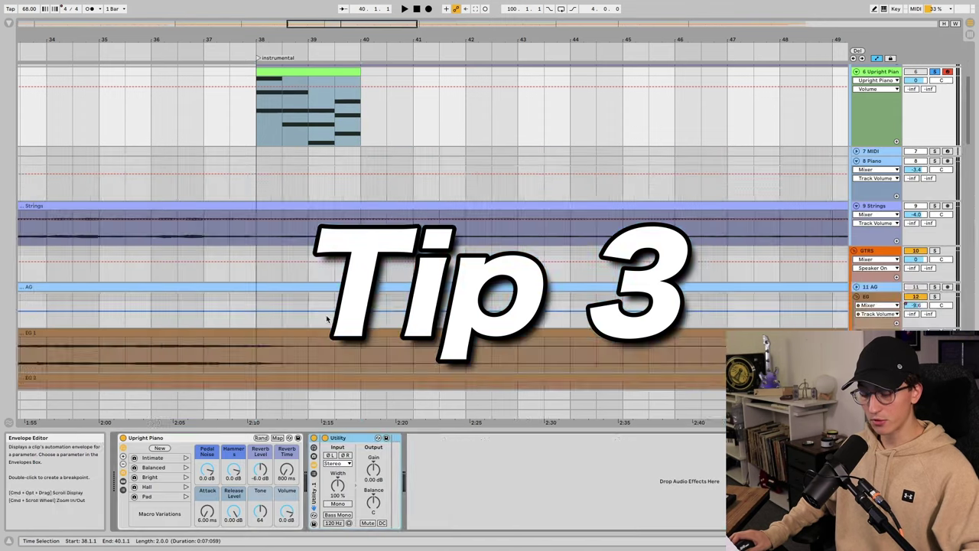
key("z")
key("x")
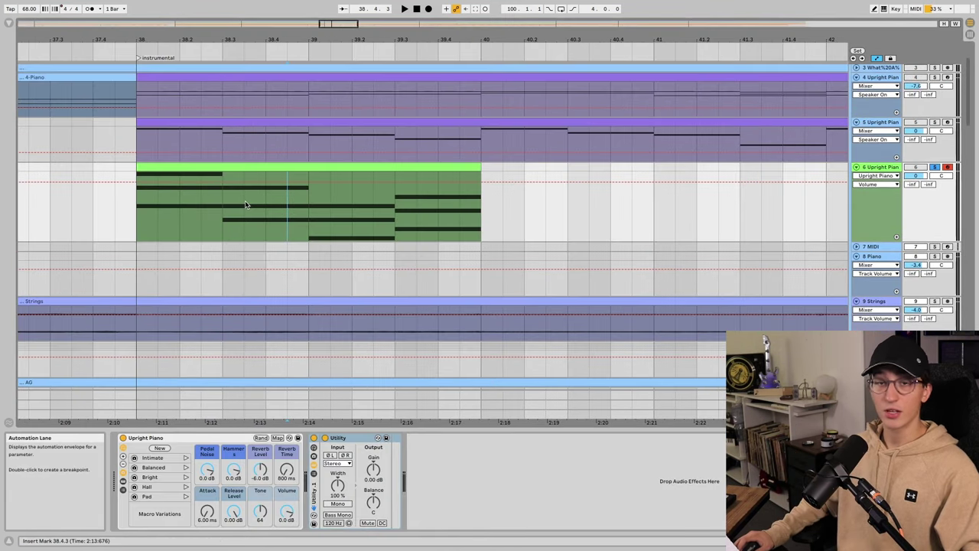
left_click(287, 169)
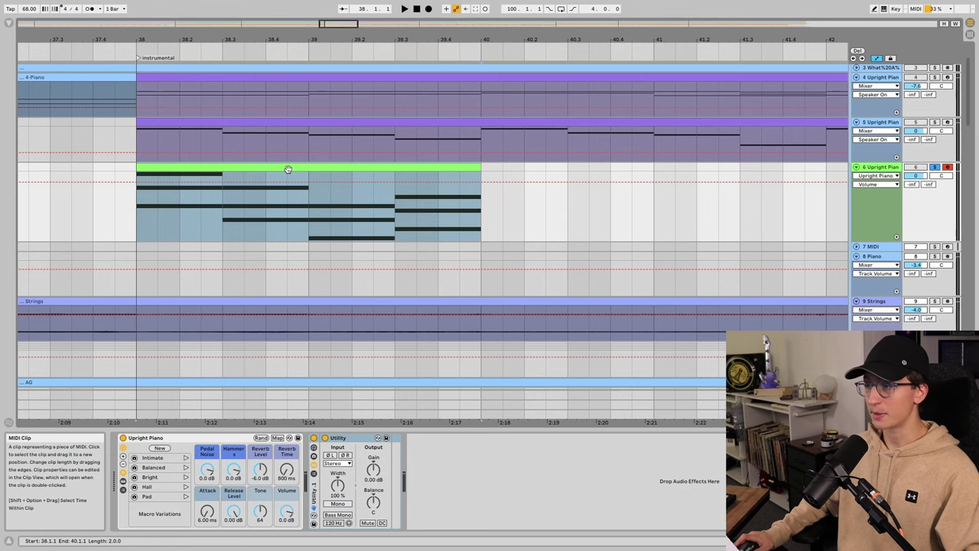
key("z")
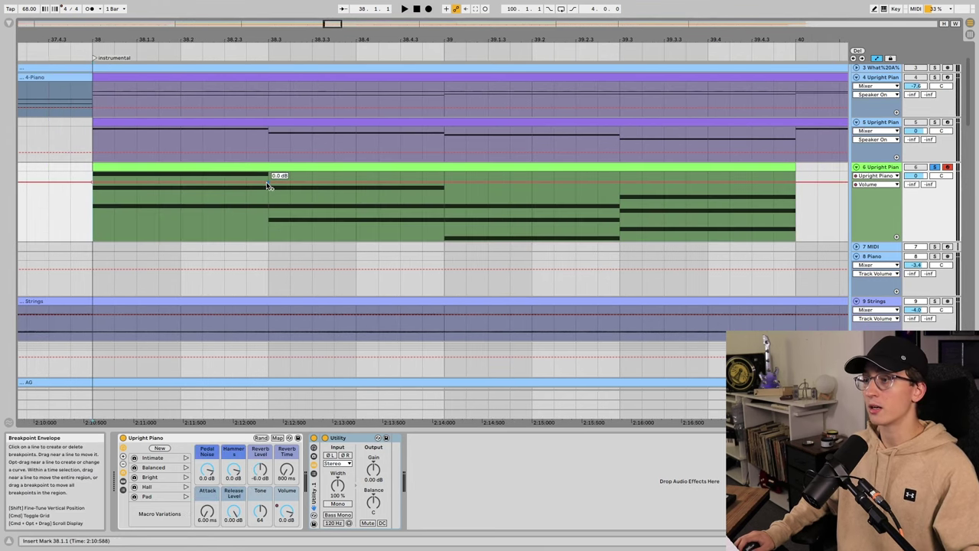
left_click_drag(178, 187, 182, 223)
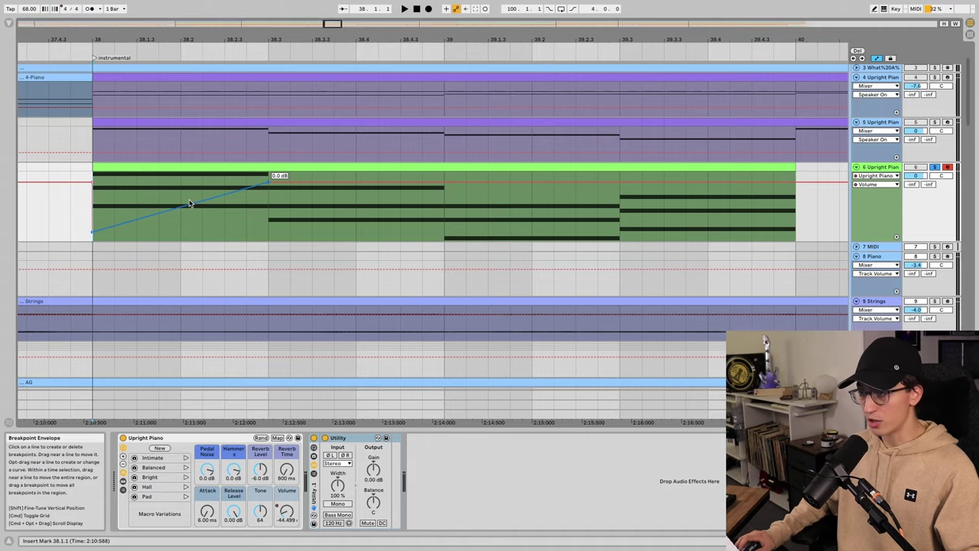
left_click_drag(189, 203, 193, 216)
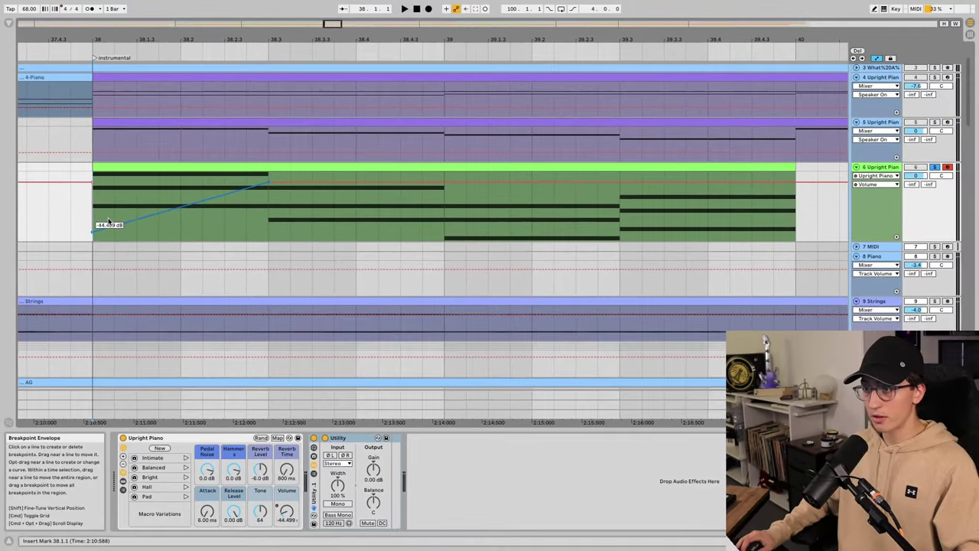
Step: Insert an upward ramp shape into the Upright Piano's Volume automation from bar 38 to 40, and compress it to end at 38.3
left_click(102, 261)
left_click_drag(93, 230, 637, 234)
key("minus")
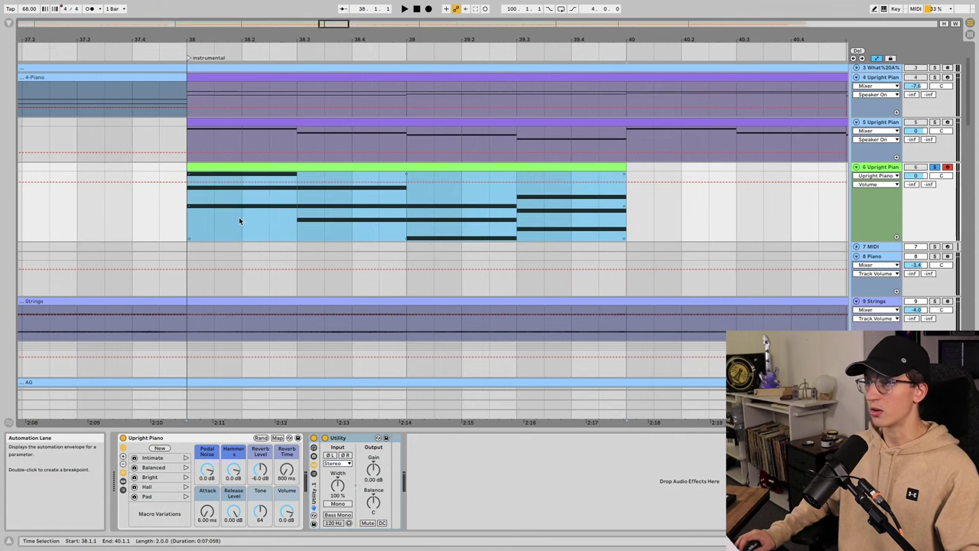
right_click(340, 219)
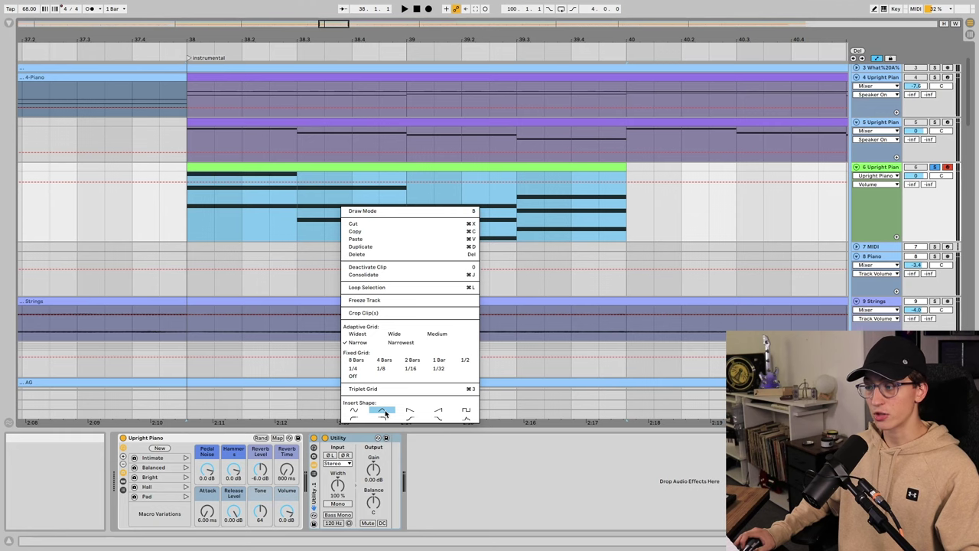
left_click(438, 411)
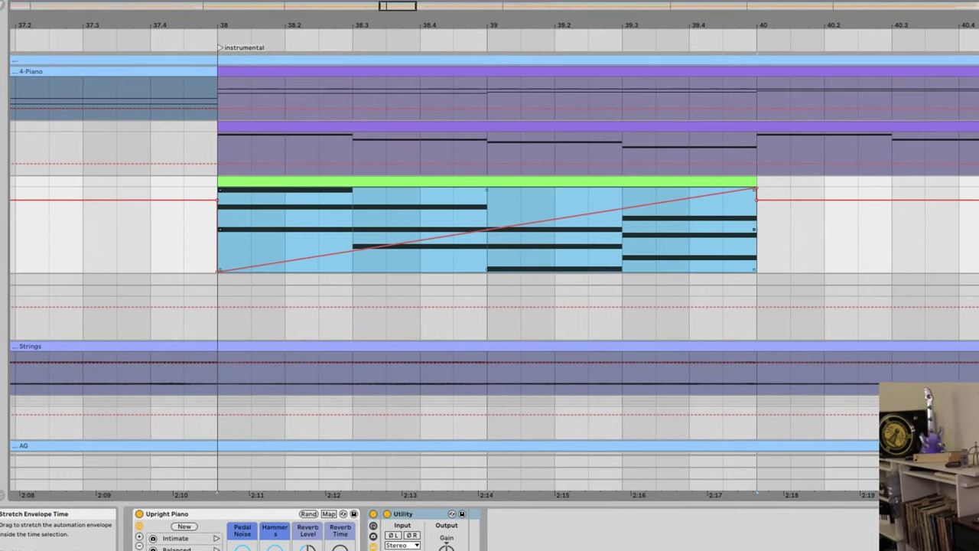
left_click_drag(754, 227, 351, 227)
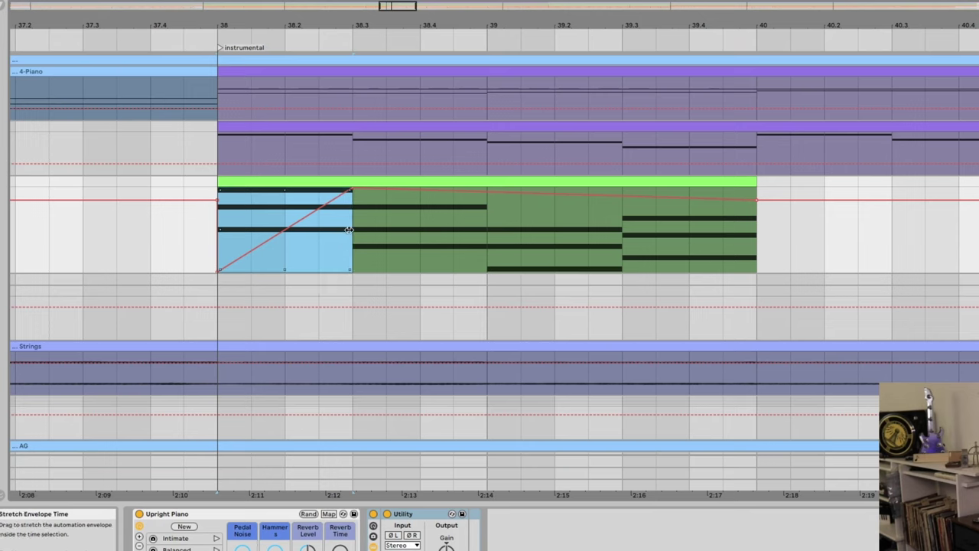
mouse_move(349, 229)
left_mouse_down()
mouse_move(285, 229)
mouse_move(419, 230)
mouse_move(284, 229)
mouse_move(385, 229)
mouse_move(352, 230)
left_mouse_up()
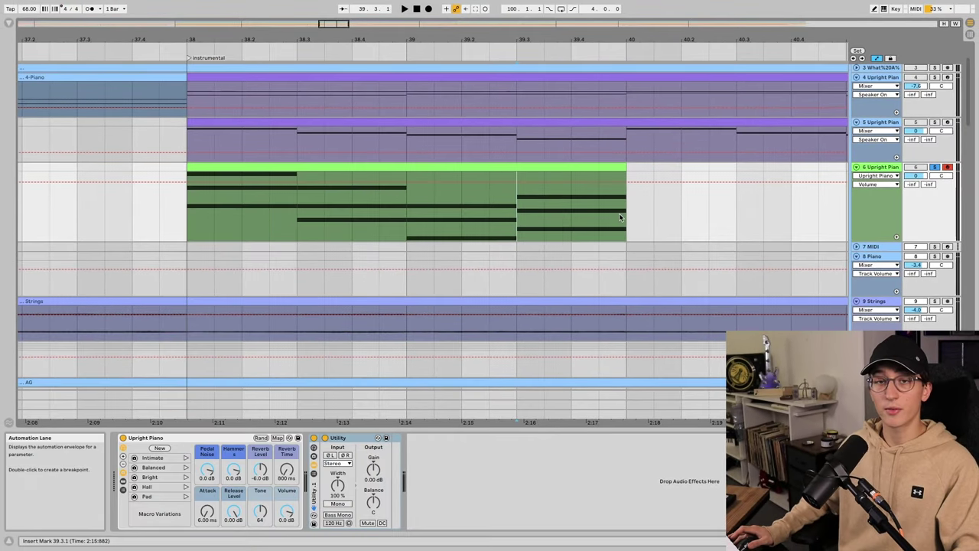
Step: Insert an upward ramp across the clip's Volume automation, compressed to half a beat, and duplicate it repeatedly to fill bar 38
left_click_drag(630, 217, 187, 221)
right_click(496, 209)
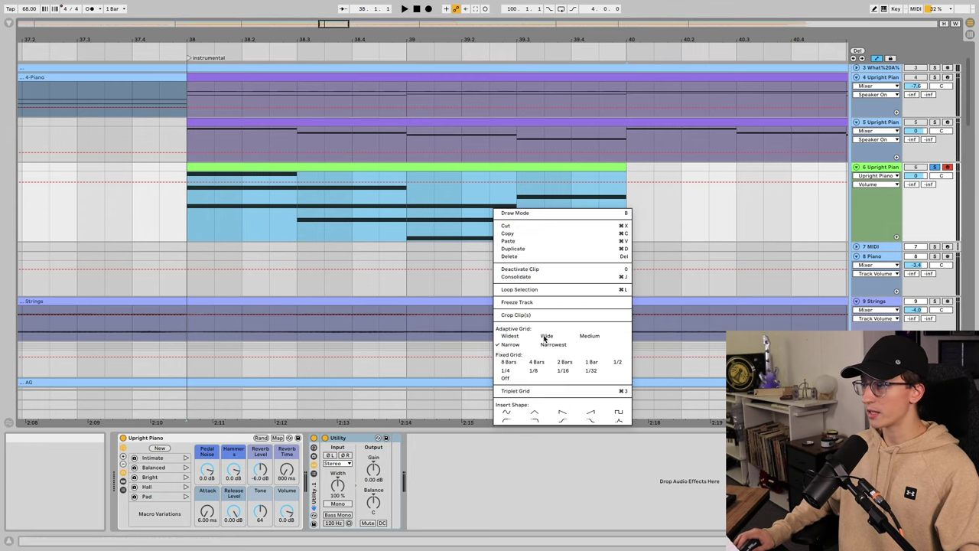
left_click(588, 410)
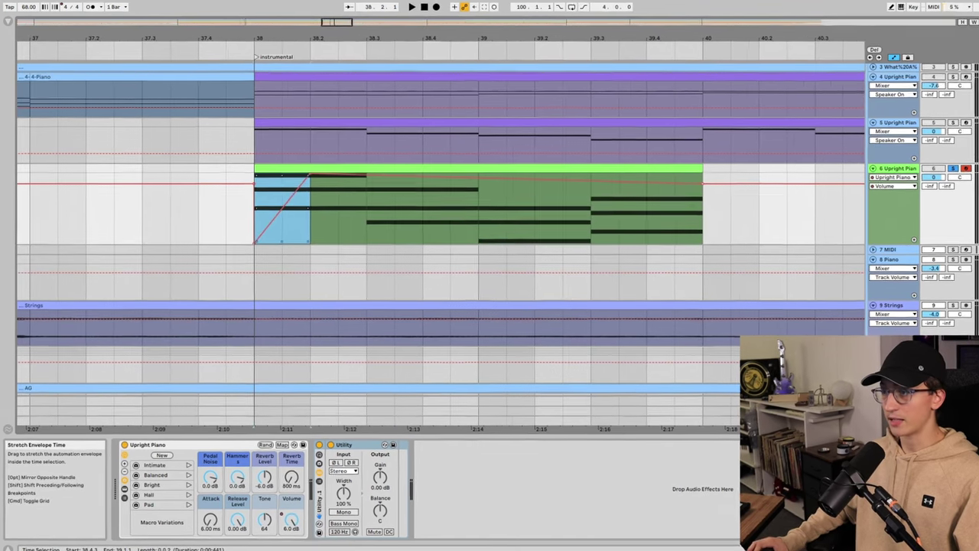
left_click_drag(303, 207, 276, 208)
key("super+d")
key("super+d")
key("super+d")
key("super+d")
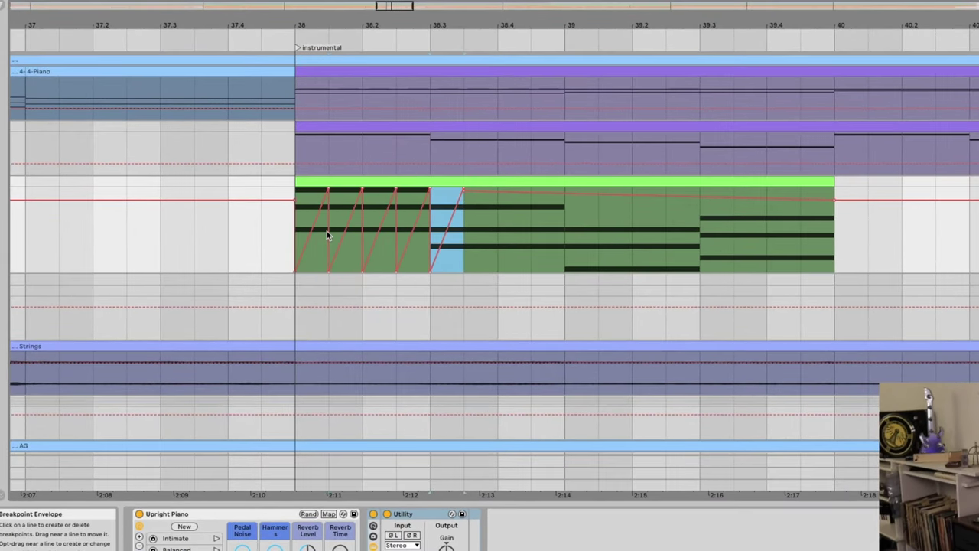
key("super+d")
key("super+d")
key("super+d")
Step: Select all the ramps in bar 38 and scale their vertical range into a narrow band in the middle of the lane
left_click_drag(565, 251, 302, 242)
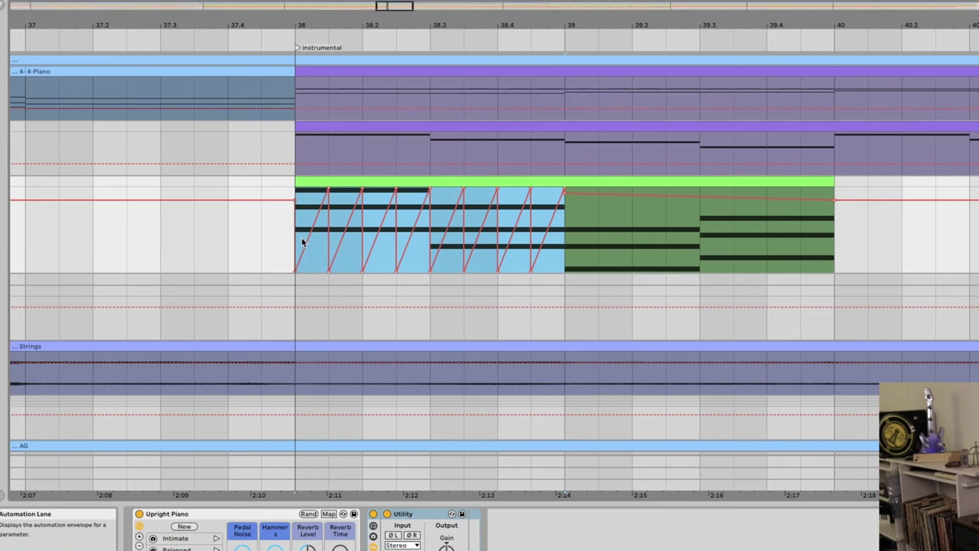
key("plus")
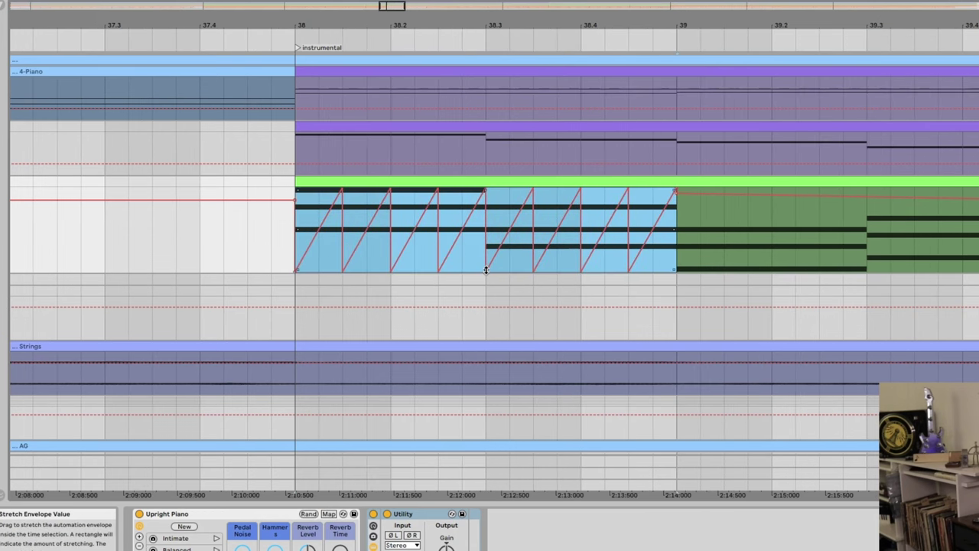
mouse_move(486, 269)
left_mouse_down()
mouse_move(486, 201)
mouse_move(488, 272)
left_mouse_up()
key("super+z")
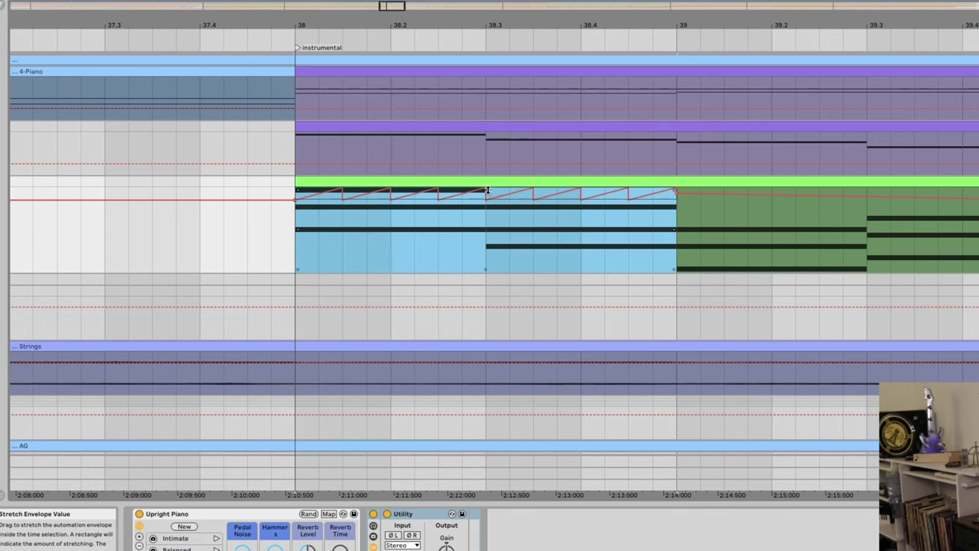
left_click_drag(487, 190, 483, 271)
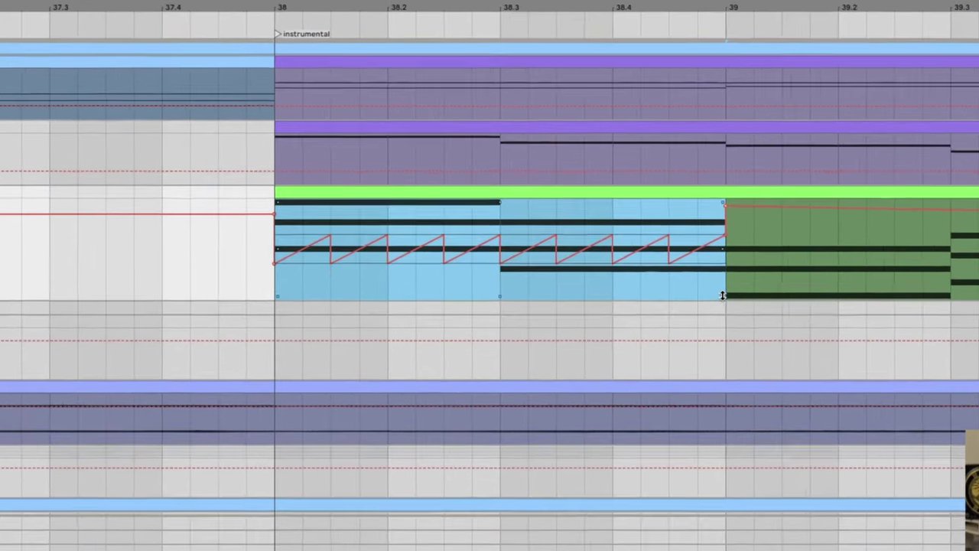
Step: Try skewing the ramps' amplitude from the corner at bar 39, and undo the edits to clear the ramps from bar 38
left_click_drag(674, 269, 674, 290)
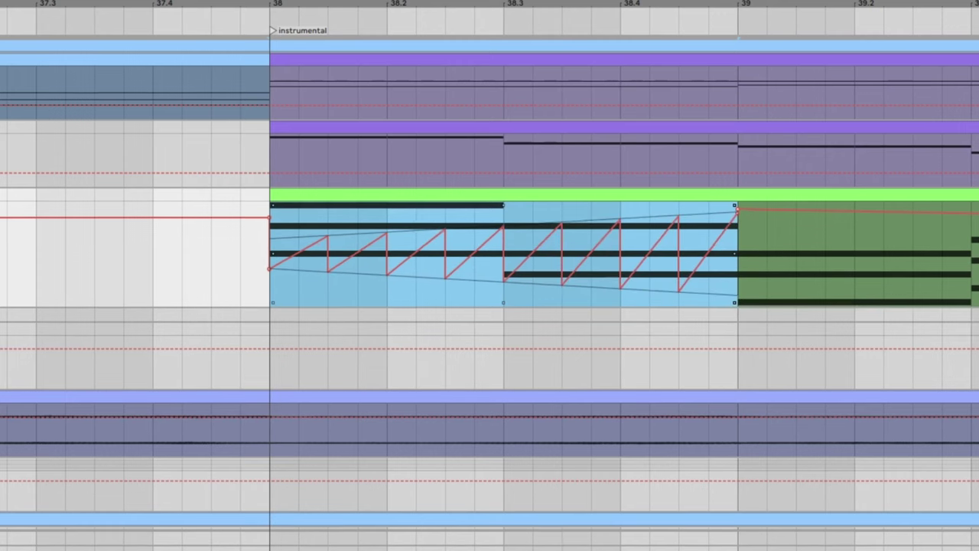
left_click_drag(737, 295, 736, 305)
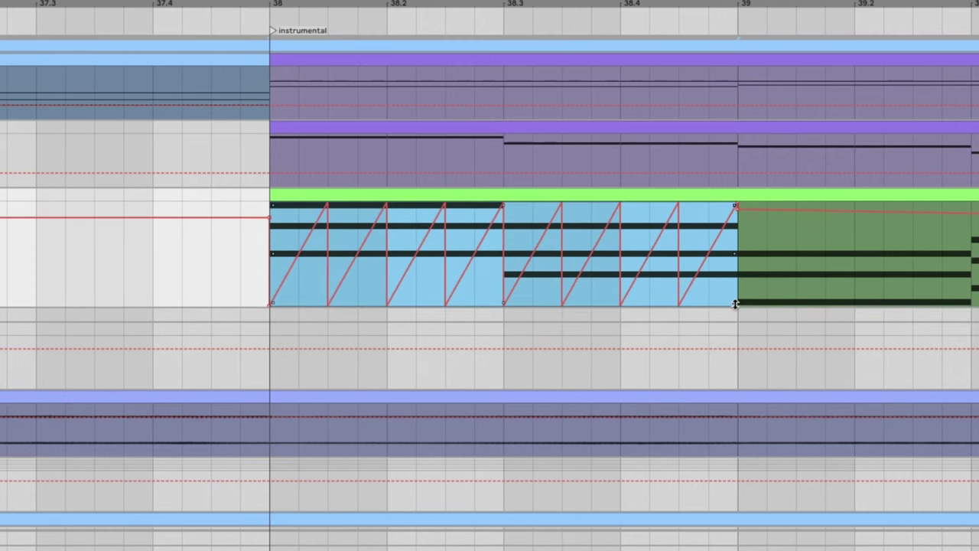
left_click_drag(735, 303, 735, 201)
key("ctrl+z")
key("ctrl+z")
key("ctrl+z")
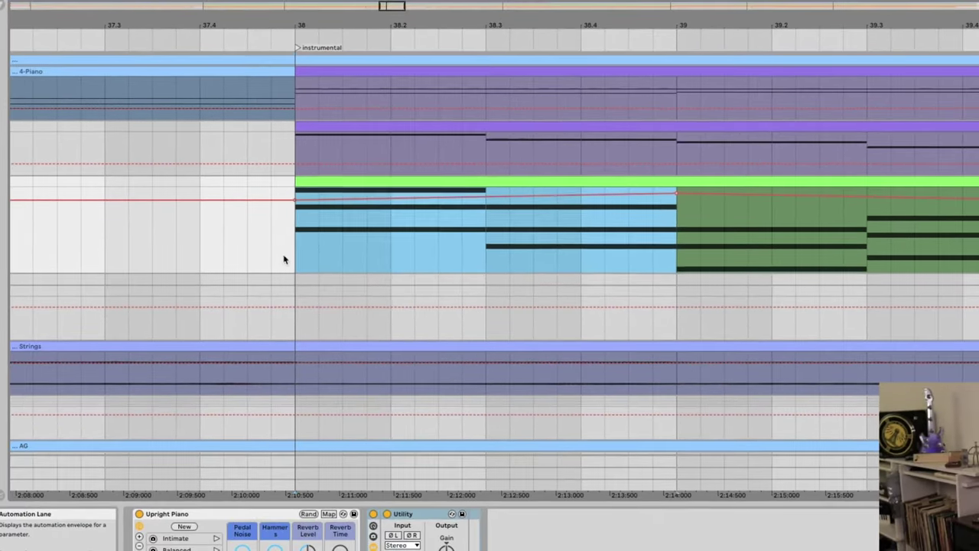
Step: Insert a sine shape into the Volume automation at bar 38, compressed to one beat, and duplicate it three times up to bar 39
left_click_drag(256, 286, 714, 264)
right_click(594, 234)
left_click_drag(294, 250, 669, 246)
right_click(632, 246)
left_click(645, 525)
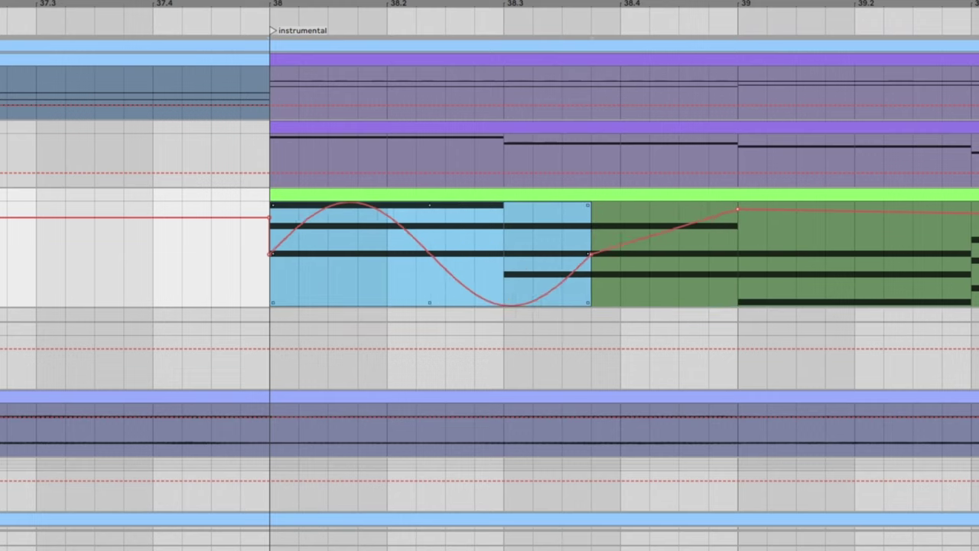
left_click_drag(588, 253, 385, 254)
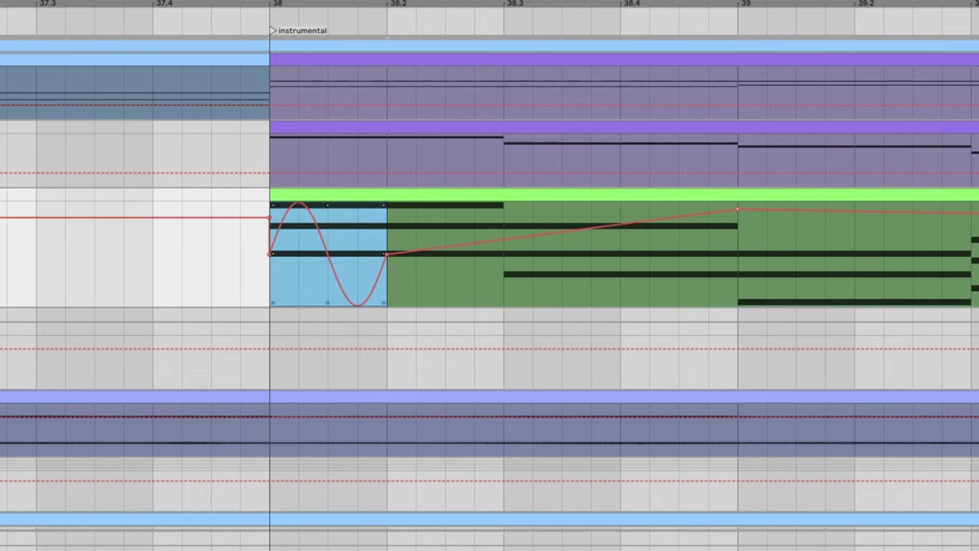
key("super+d")
key("super+d")
key("super+d")
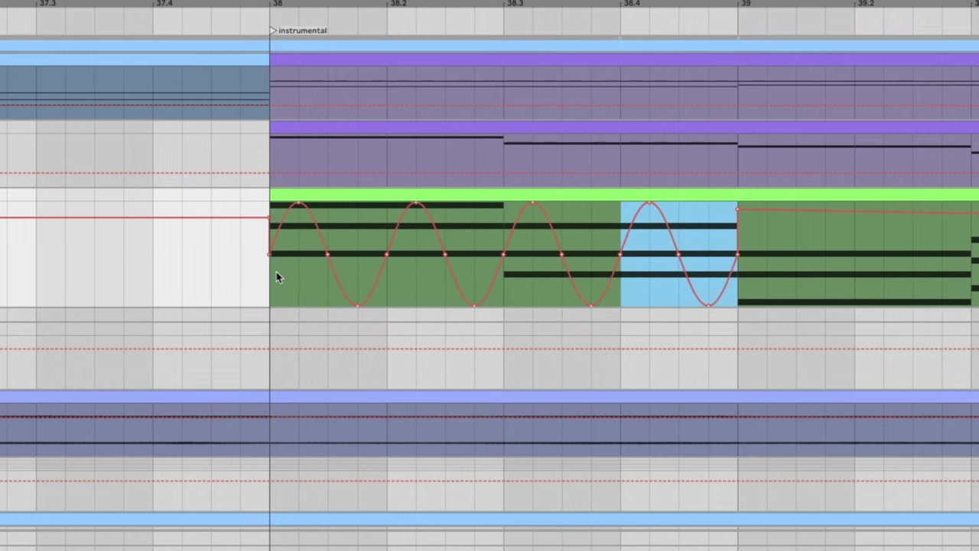
Step: Compress the four sine cycles to end at 38.3 and duplicate them, and compress that copy to 38.4 and duplicate it to bar 39
left_click_drag(274, 272, 640, 273)
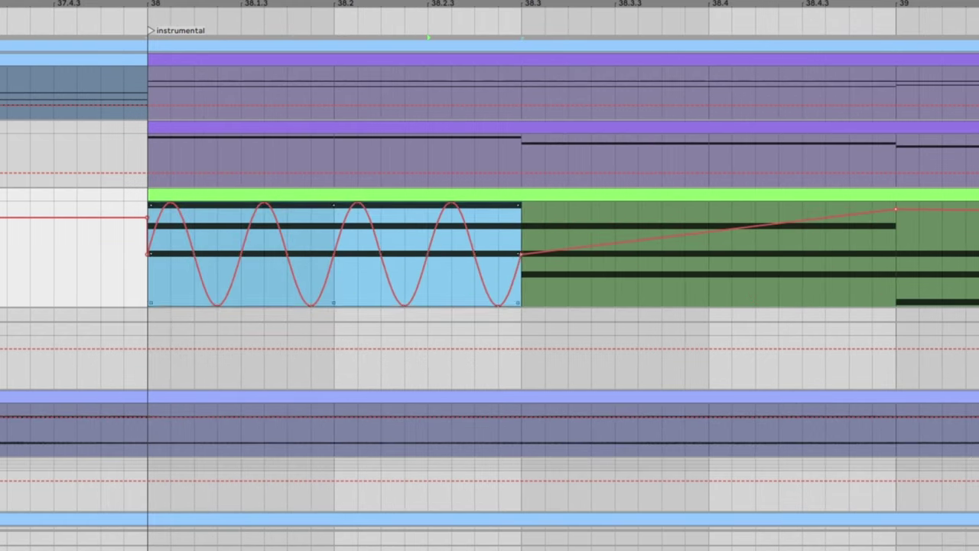
key("ctrl+d")
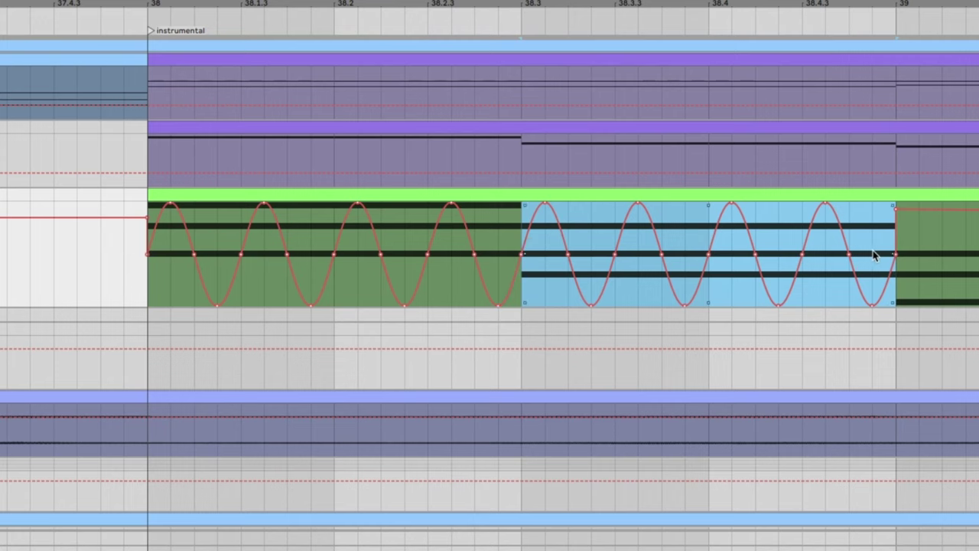
left_click_drag(895, 253, 709, 254)
key("ctrl+d")
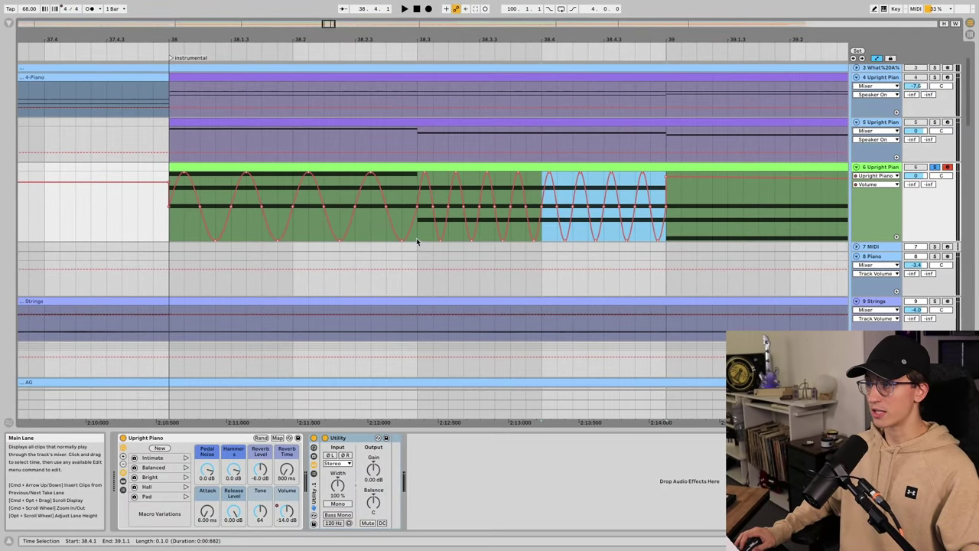
Step: Taper the sine automation so its amplitude grows from bar 38 to 38.3 and from 38.3 to bar 39, and play from bar 38
left_click_drag(417, 230, 174, 235)
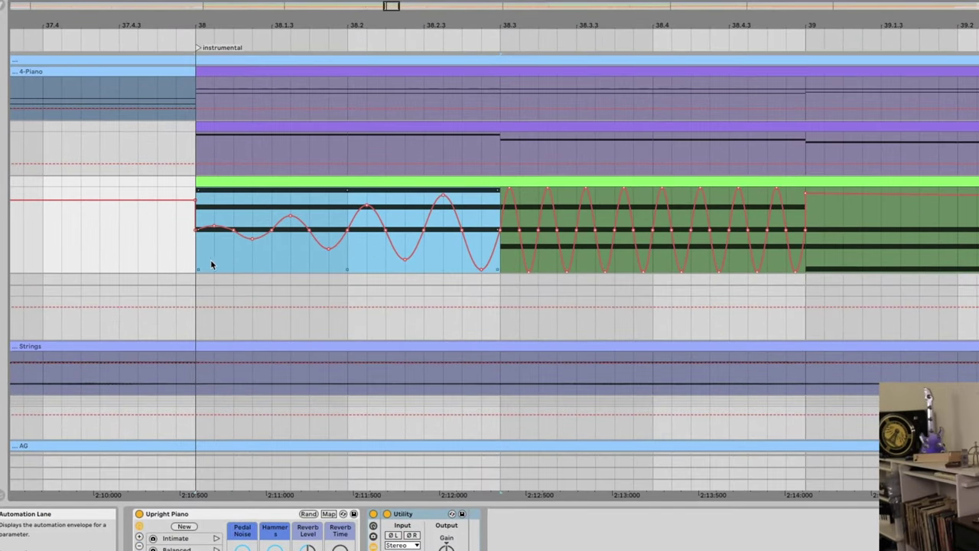
left_click_drag(495, 269, 563, 261)
left_click_drag(599, 298, 905, 282)
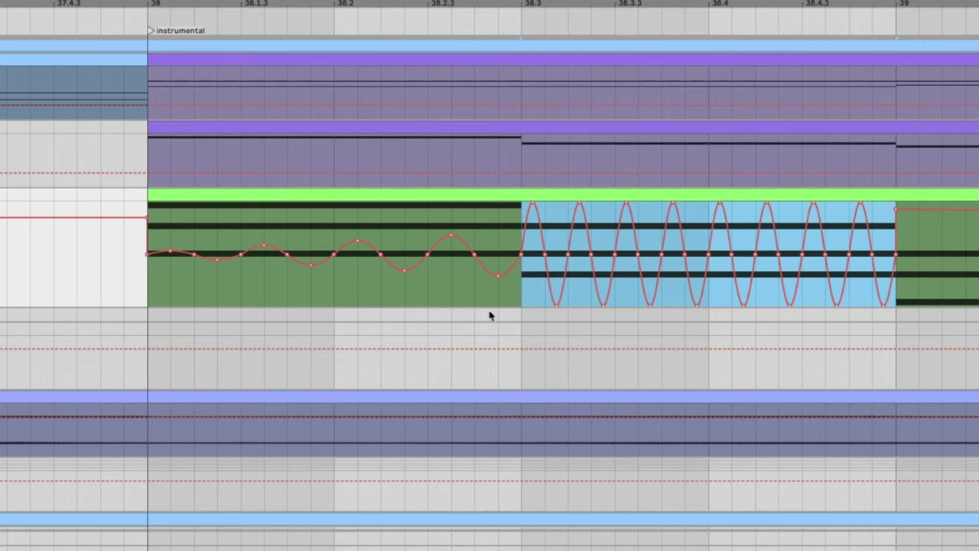
left_click_drag(526, 302, 526, 273)
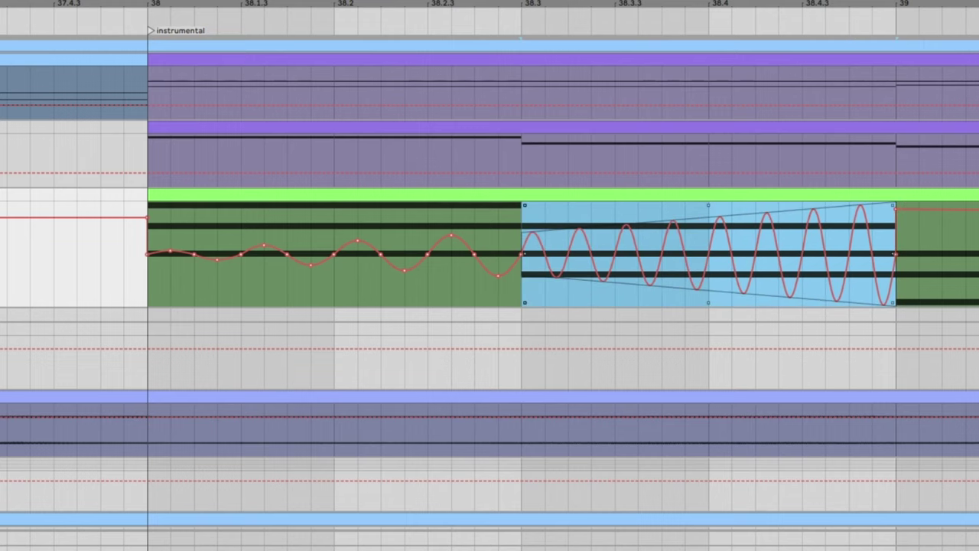
left_click(506, 296)
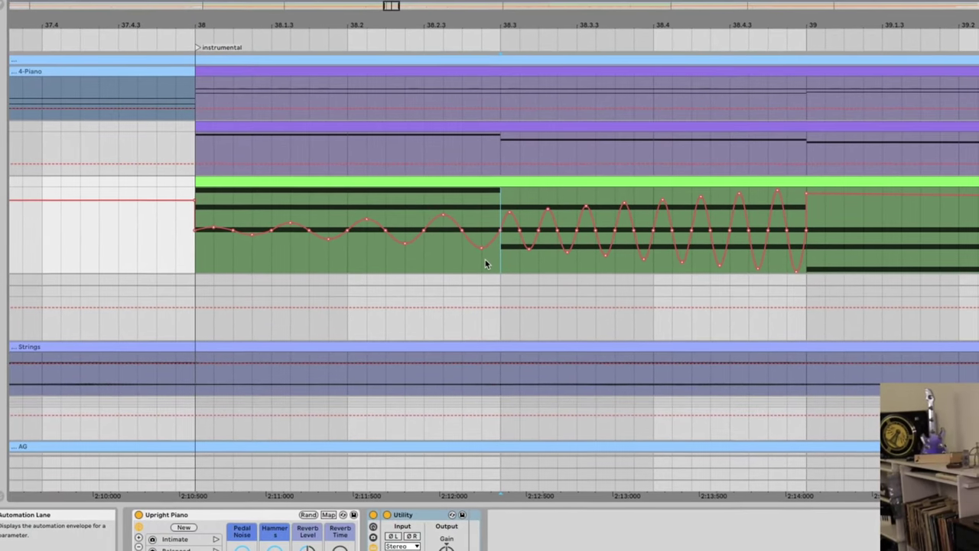
left_click(201, 237)
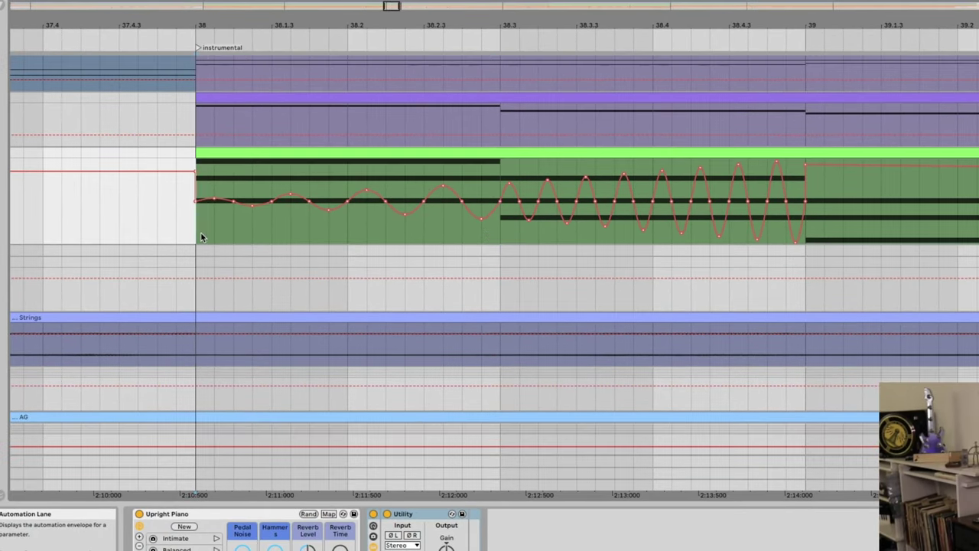
key("space")
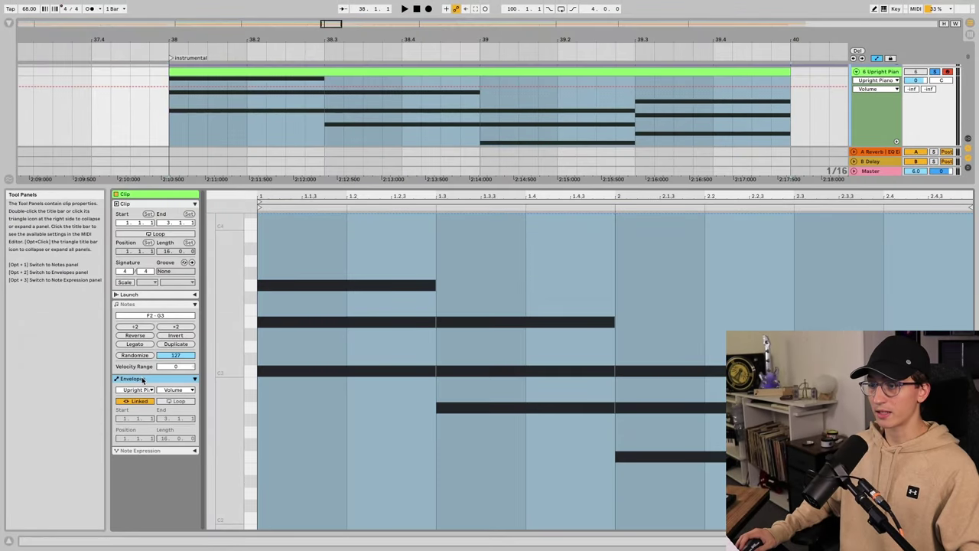
Step: Set the clip's envelope to the MIDI Ctrl device and the Pitch Bend parameter
left_click(142, 390)
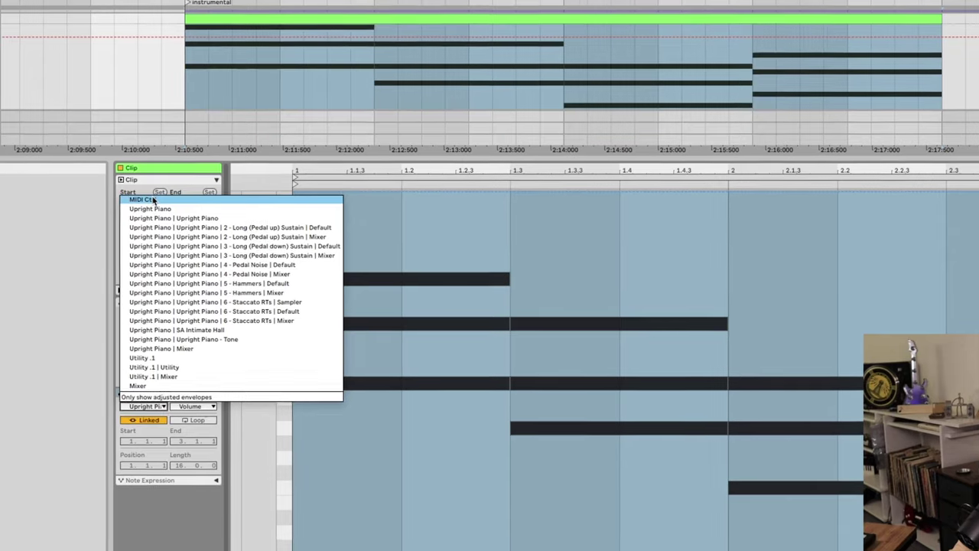
left_click(134, 219)
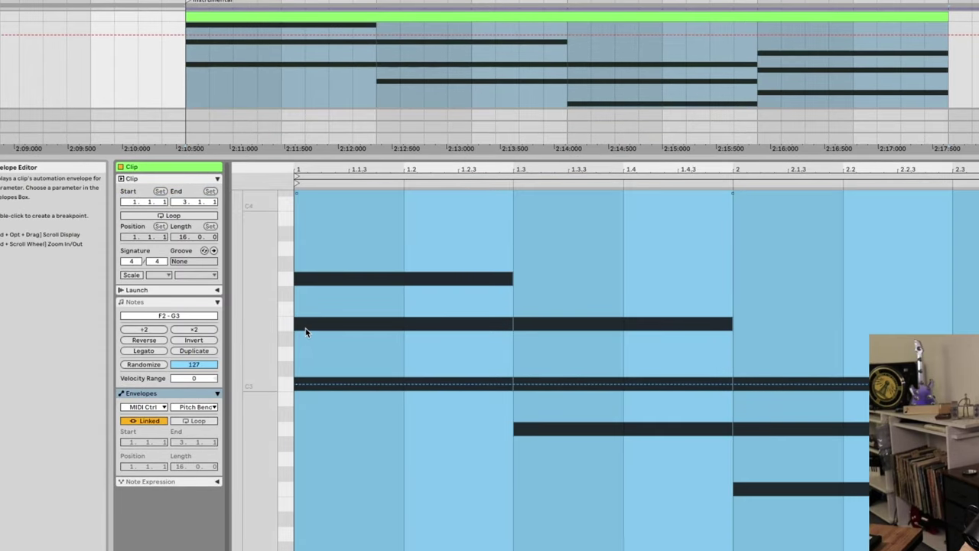
left_click(302, 379)
left_click(142, 407)
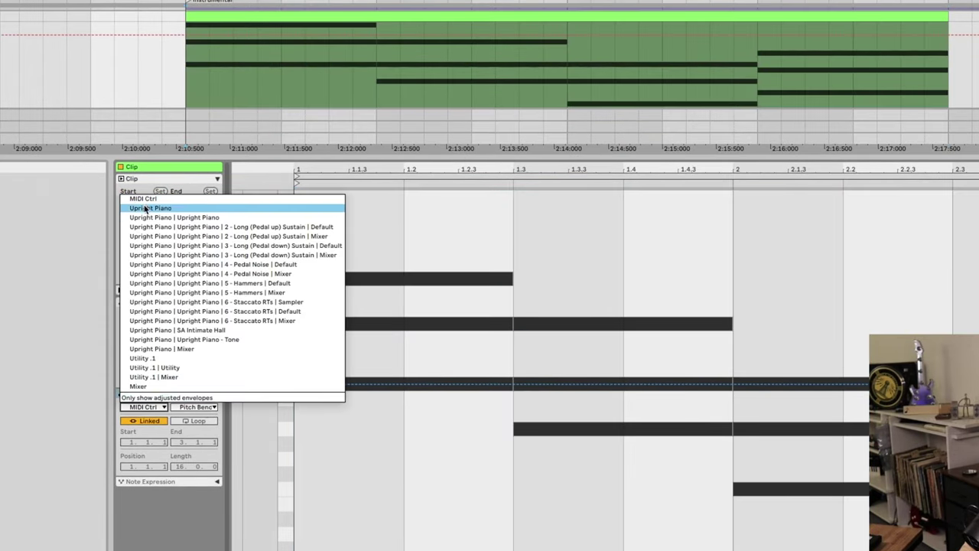
left_click(140, 403)
left_click(195, 407)
left_click(196, 407)
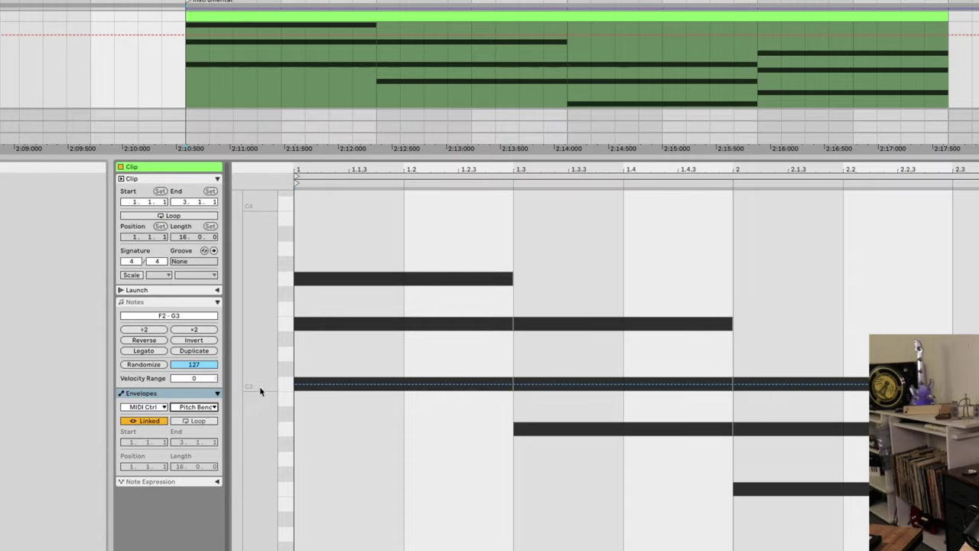
Step: Insert a sine shape into the Pitch Bend envelope from 1 to 1.3
left_click_drag(314, 323, 483, 300)
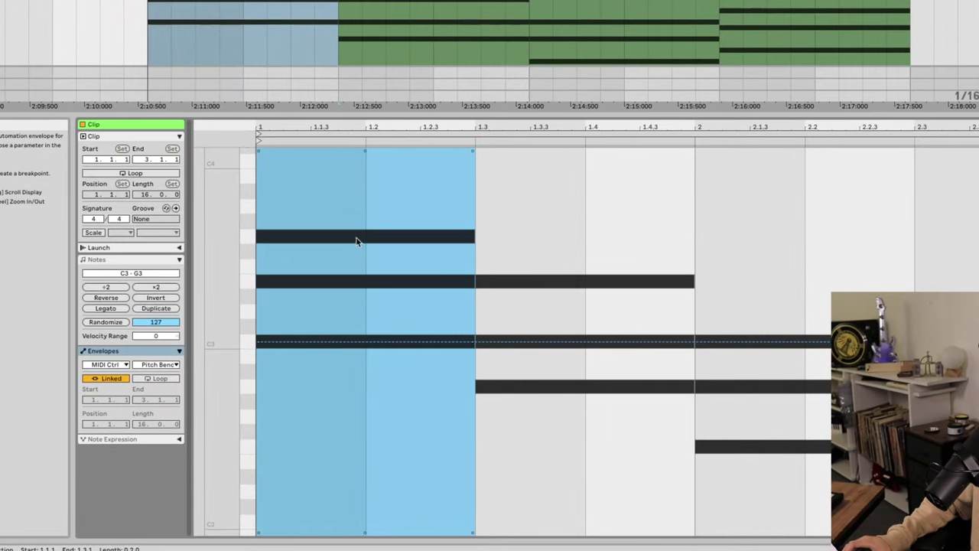
right_click(371, 260)
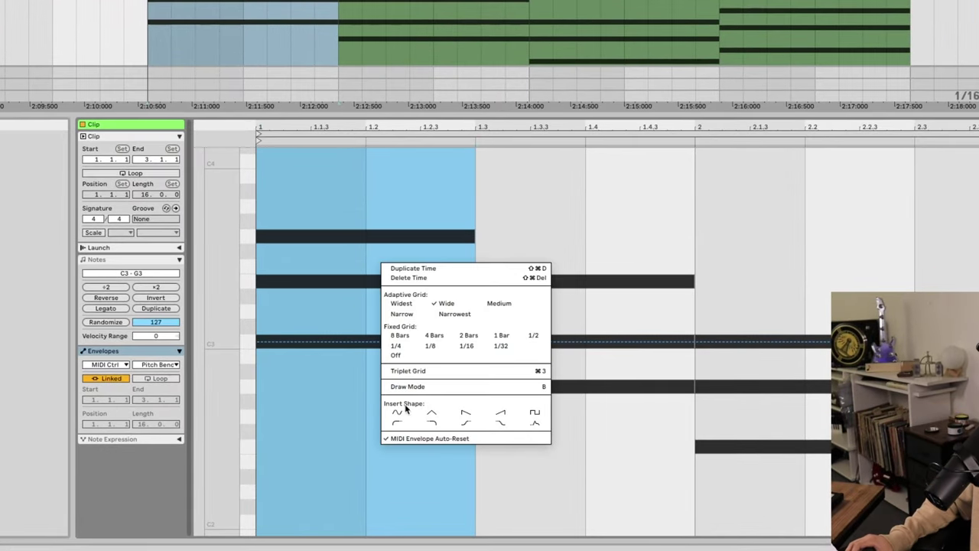
left_click(393, 414)
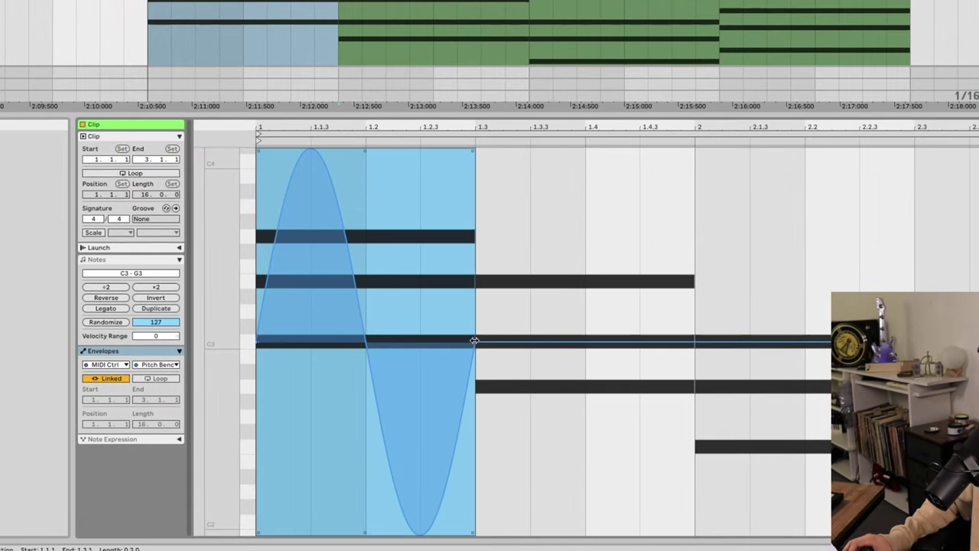
Step: Compress the sine to half a beat and duplicate it until four cycles fill the range from 1 to 1.3
key("ctrl+1")
left_click_drag(256, 342, 365, 342)
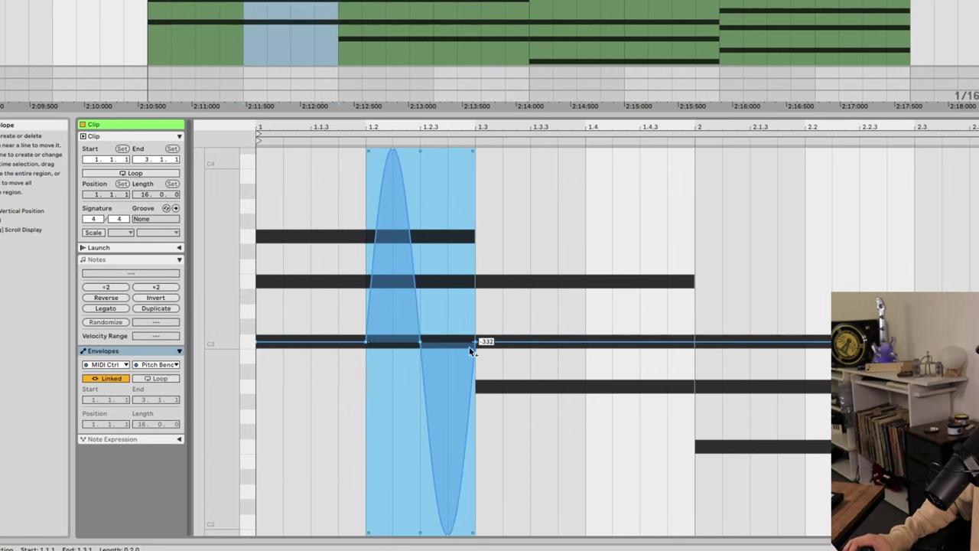
left_click_drag(476, 342, 420, 342)
key("ctrl+d")
left_click_drag(367, 507, 476, 507)
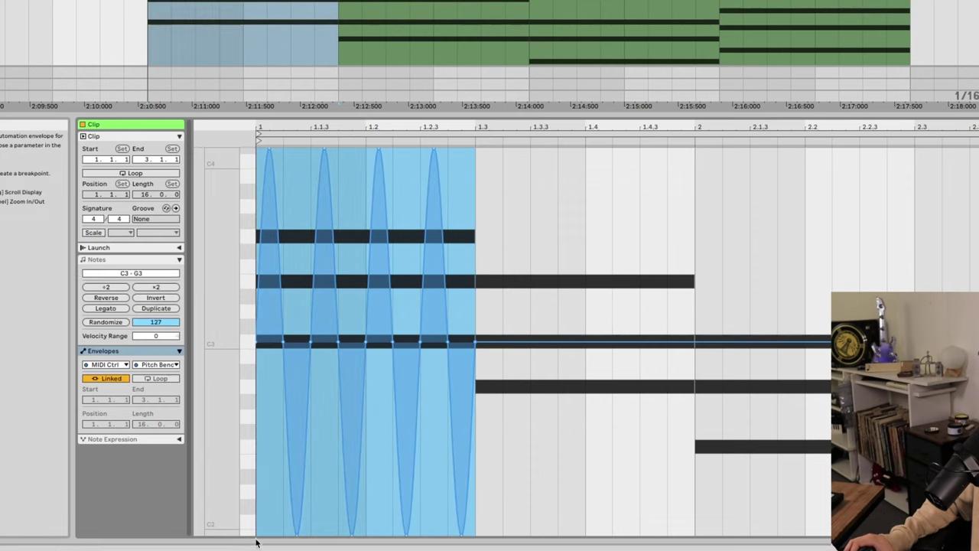
Step: Taper the four pitch bend cycles so their amplitude grows from 1 to 1.3, and play the clip
left_click_drag(259, 533, 258, 334)
key("space")
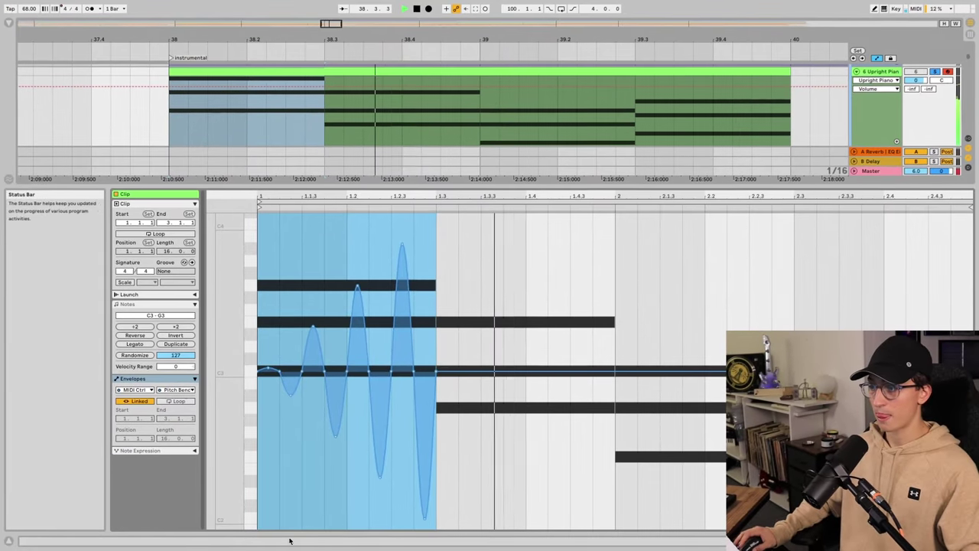
key("space")
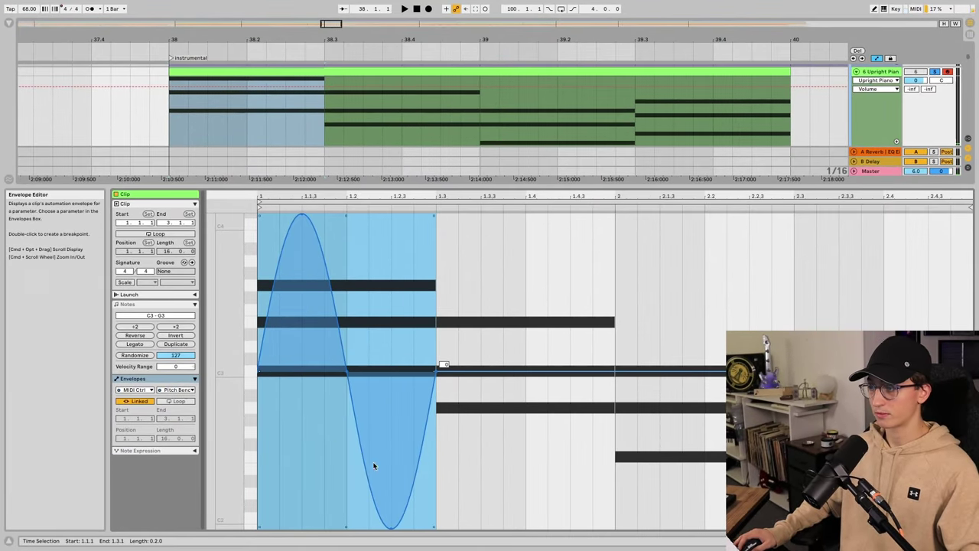
Step: Compress the single sine to an eighth of a beat starting at 1.2, and duplicate it seven times up to 1.3
key("plus")
left_click(372, 464)
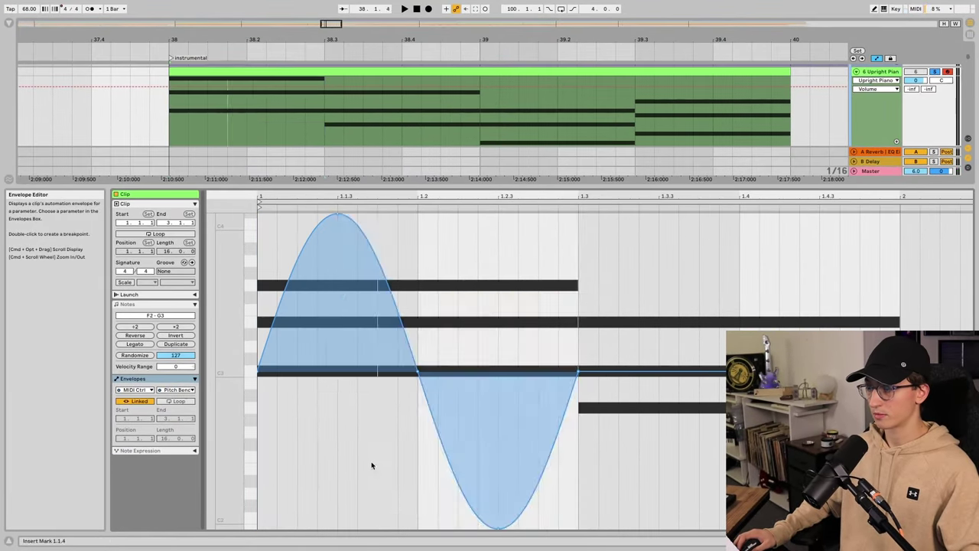
left_click_drag(578, 443, 578, 413)
left_click_drag(259, 371, 418, 371)
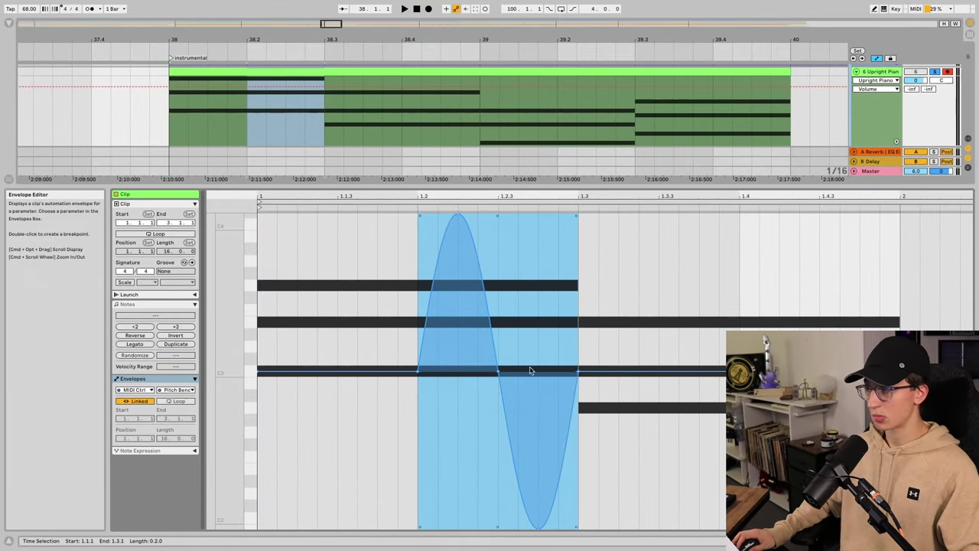
left_click_drag(582, 373, 437, 371)
key("super+d")
key("super+d")
key("super+d")
key("super+d")
key("super+d")
key("super+d")
key("super+d")
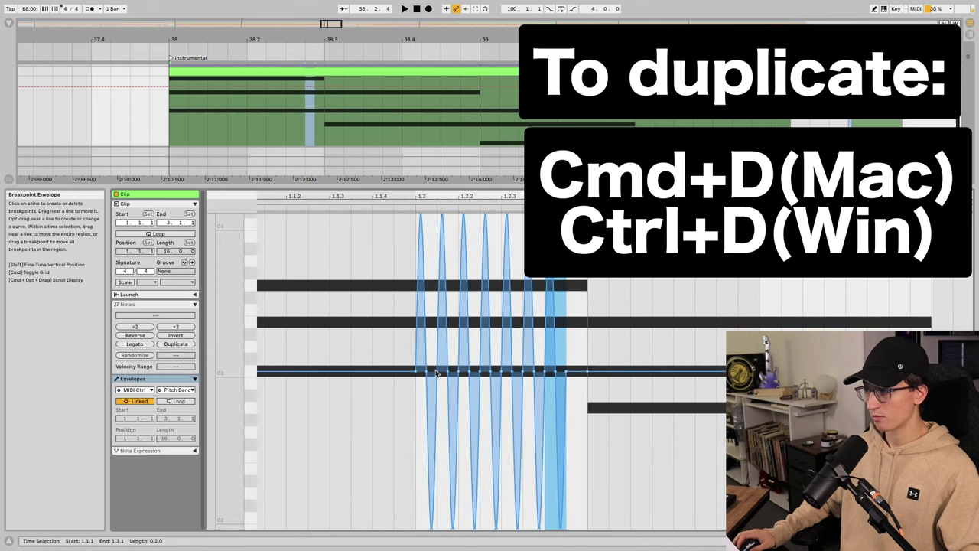
Step: Copy the sine cycles between 1.2 and 1.3, paste them at bar 1, and play the clip
left_click_drag(417, 454, 596, 454)
key("super+c")
left_click(259, 451)
key("super+v")
key("minus")
left_click_drag(490, 497, 259, 526)
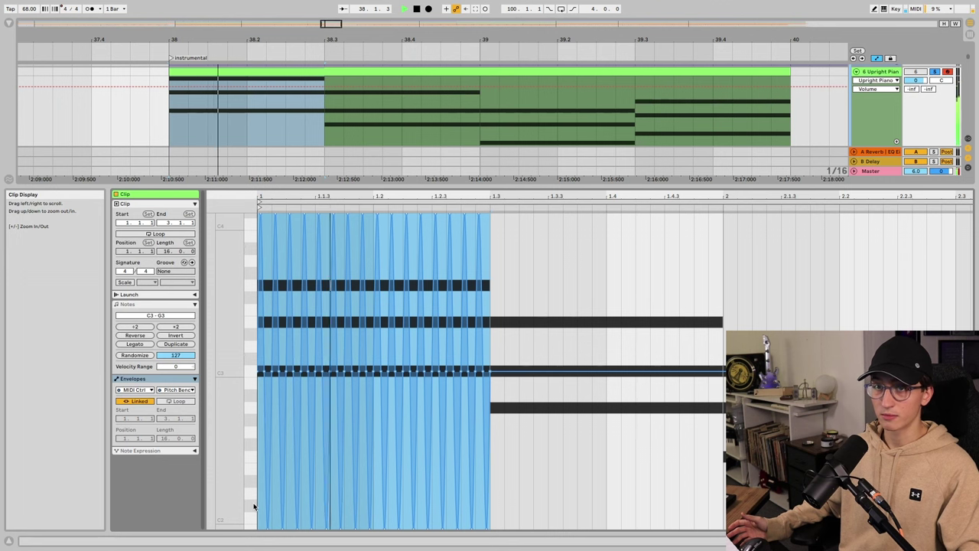
key("space")
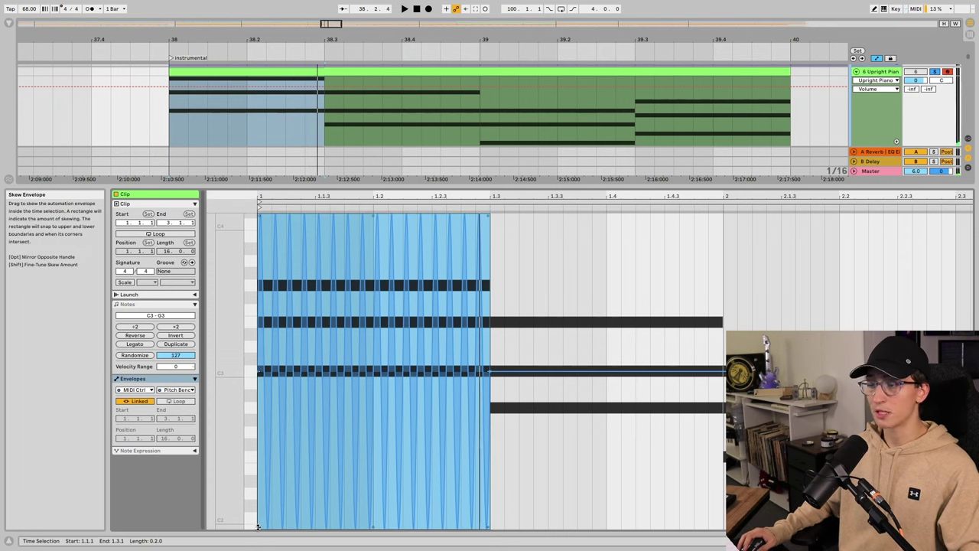
Step: Taper the pitch bend cycles so the amplitude starts at zero at bar 1 and grows to 1.3, and play it
left_click_drag(258, 526, 260, 368)
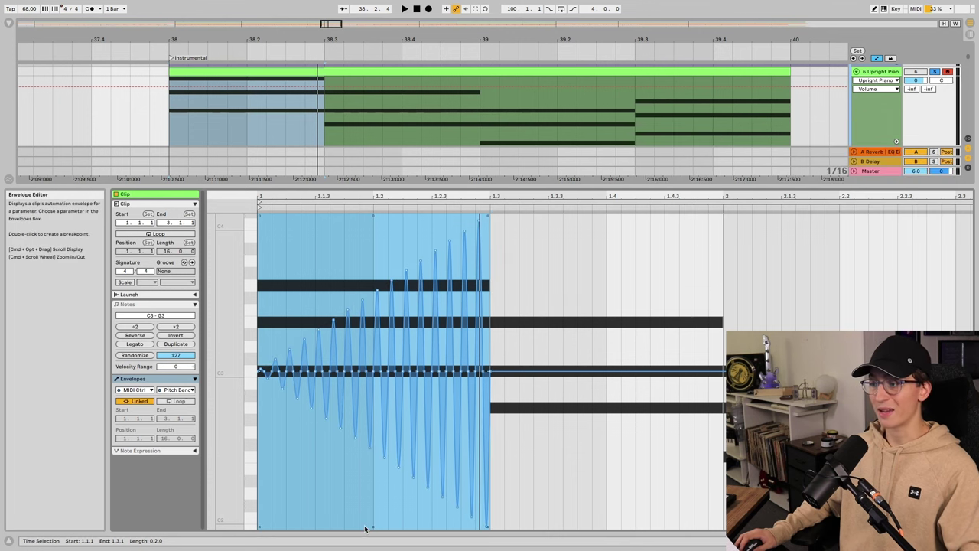
key("space")
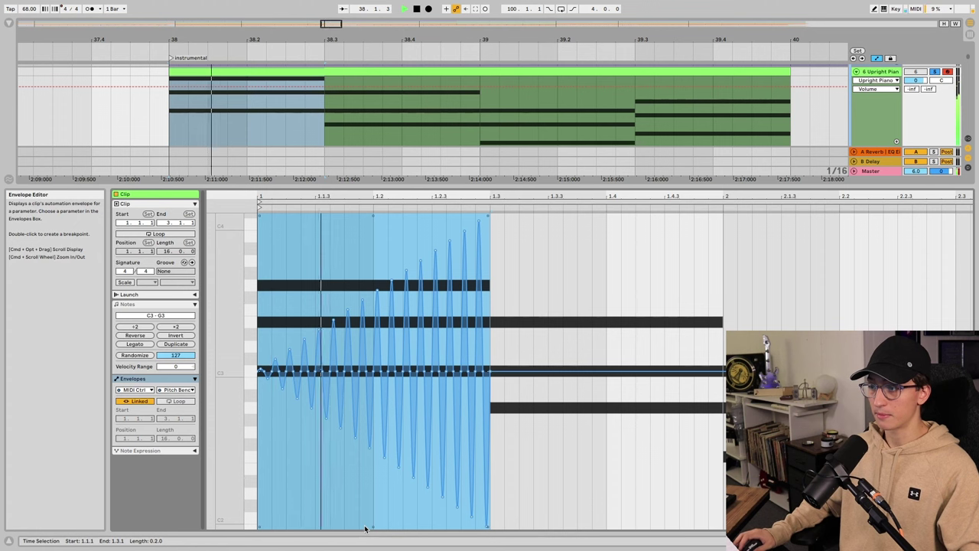
key("space")
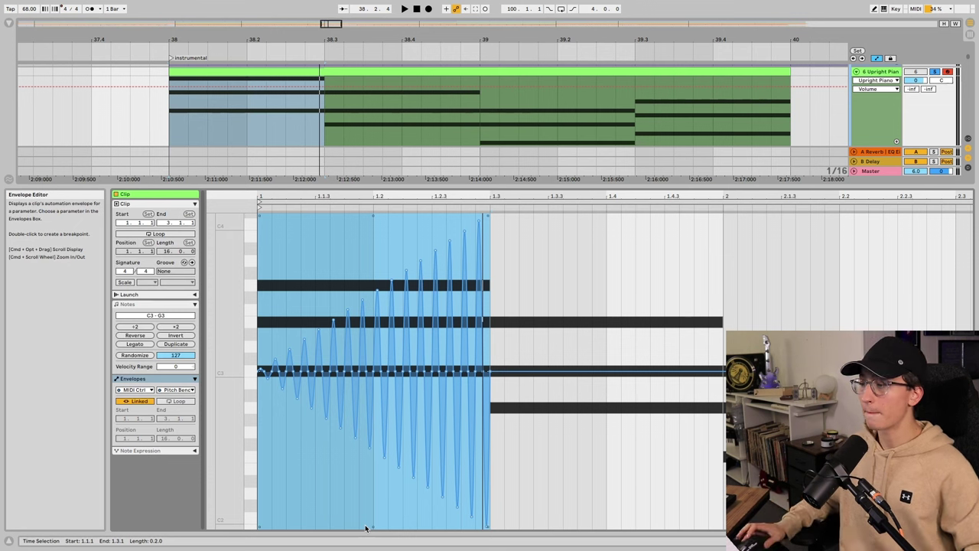
left_click(264, 486)
key("space")
key("space")
Step: Taper the cycles' amplitude down to zero at 1.3 and reduce the overall height of the pitch bend envelope
left_click_drag(489, 514, 258, 500)
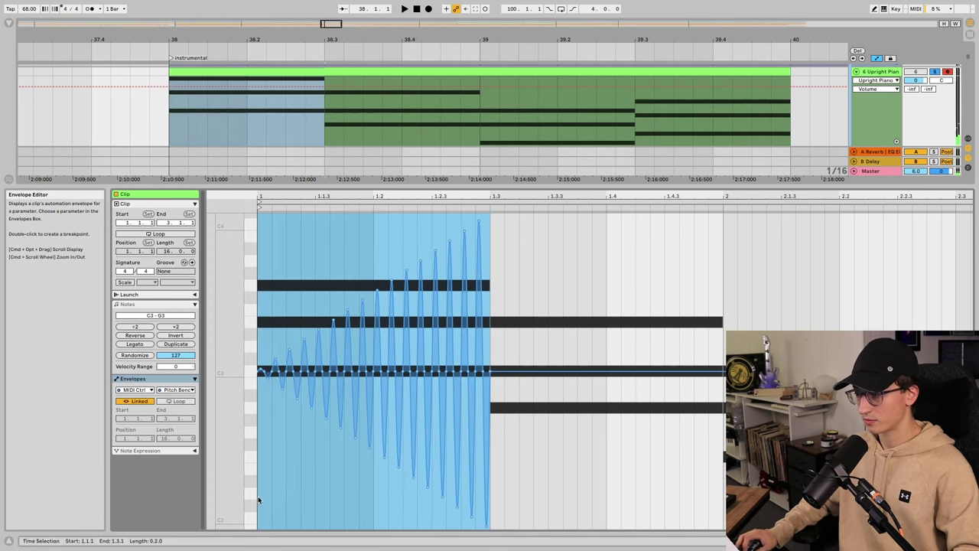
key("space")
left_click_drag(488, 527, 488, 426)
left_click_drag(488, 528, 488, 371)
key("space")
left_click_drag(371, 527, 372, 482)
Step: Duplicate the tapered pitch bend cycles into the range from 1.3 to bar 2, and play the clip
left_click(490, 474)
key("space")
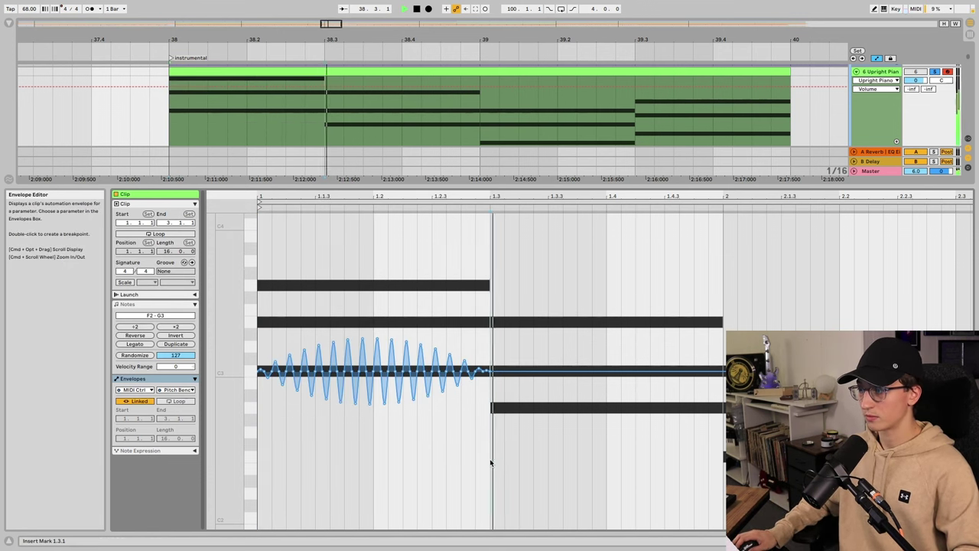
key("super+d")
left_click(276, 459)
left_click_drag(491, 463, 494, 426)
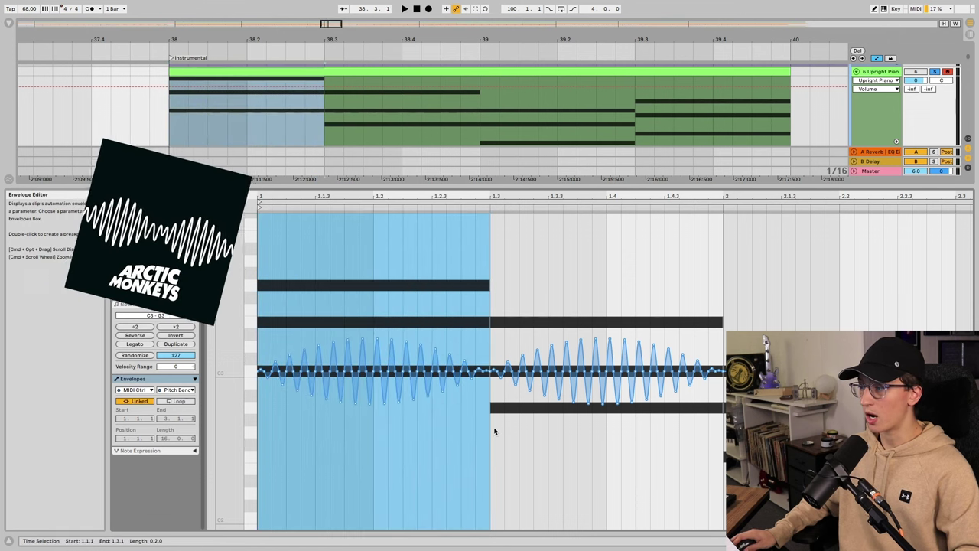
key("space")
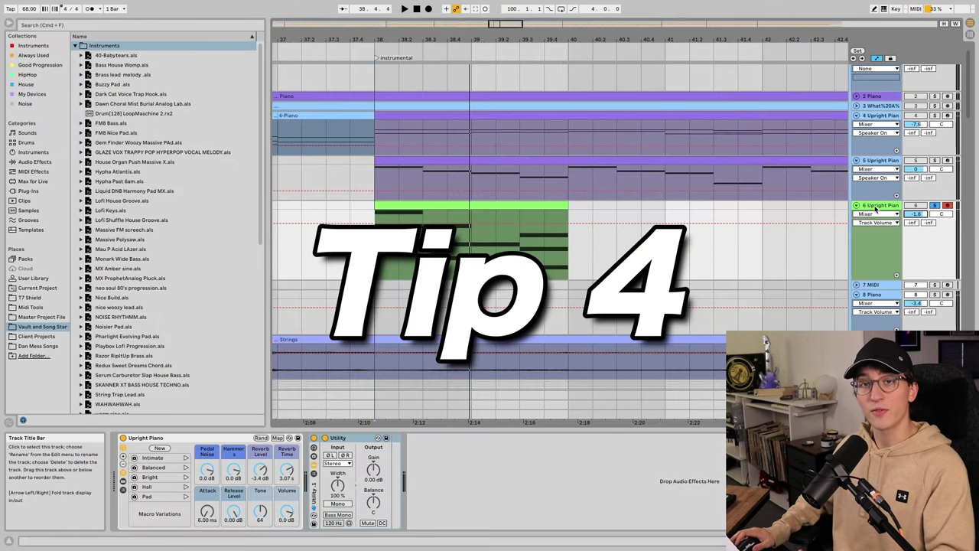
Step: Save the green Upright Piano clip in the Instruments folder as 6-Upright Piano.als, and undo the copy placed below the original
left_click(511, 257)
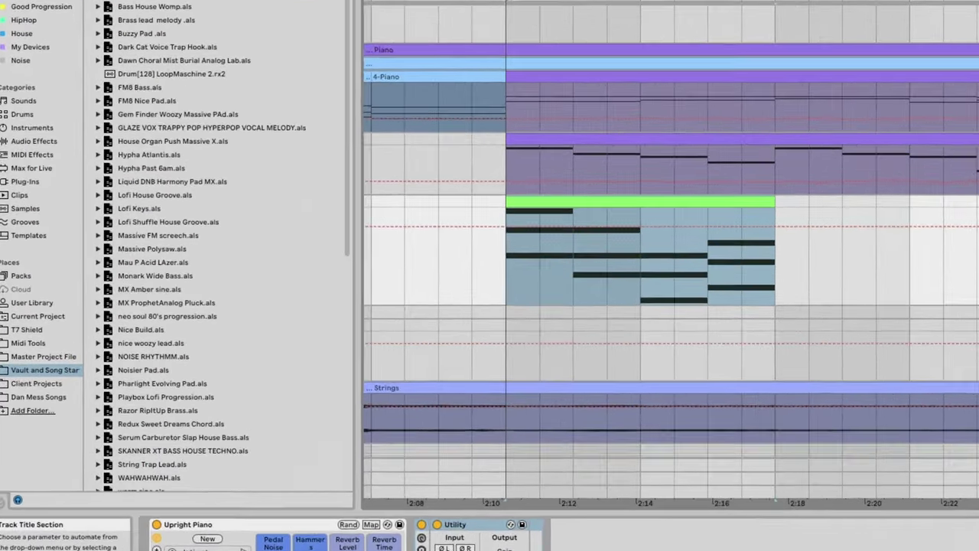
left_click_drag(785, 274, 194, 315)
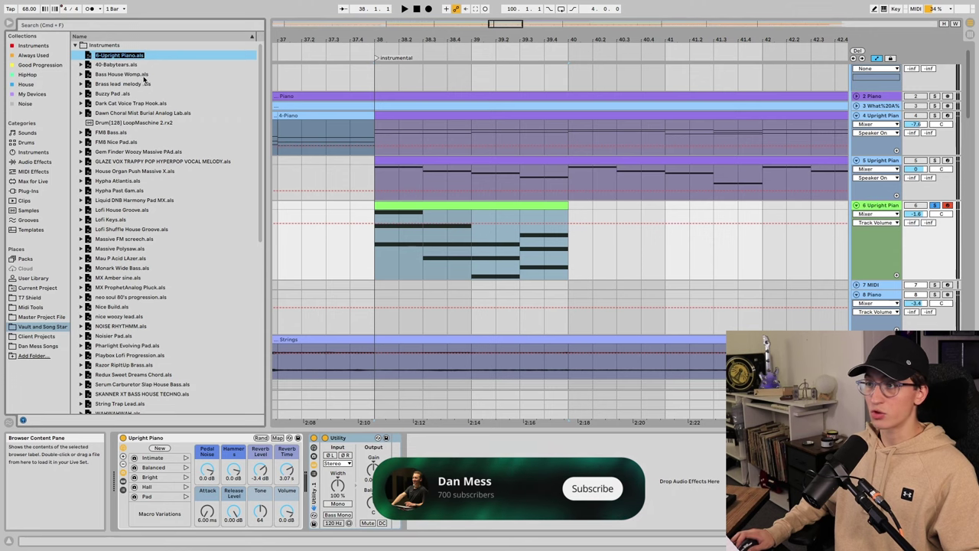
key("Return")
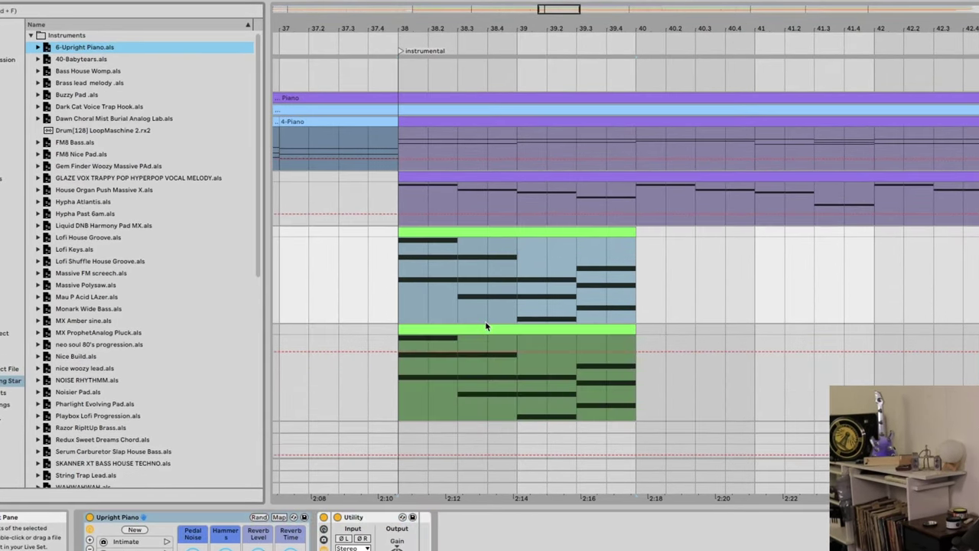
key("super+z")
Step: Browse the saved sounds and load Razor RipItUp Brass.als from the Instruments folder as a new track above the green Upright Piano track
left_click(69, 250)
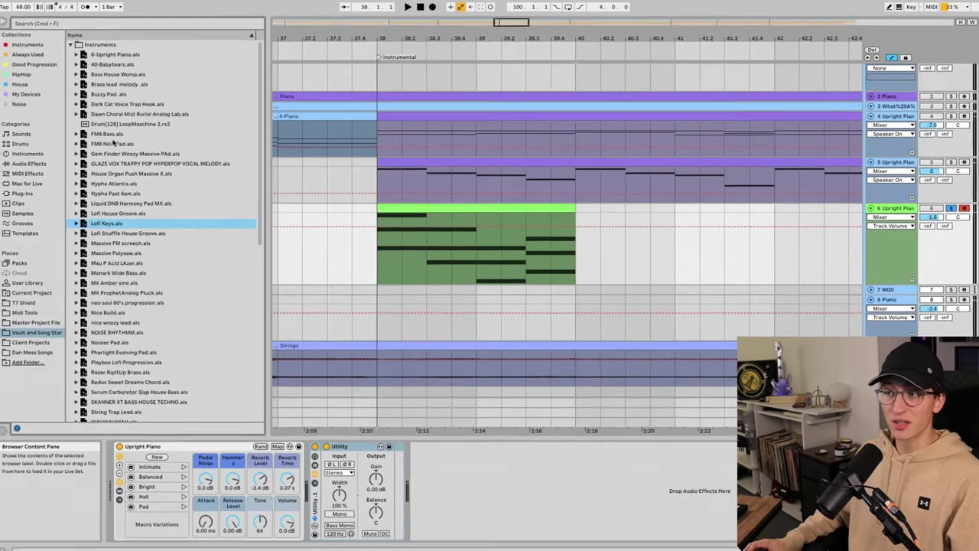
left_click(83, 143)
left_click_drag(117, 84, 125, 204)
left_click(130, 239)
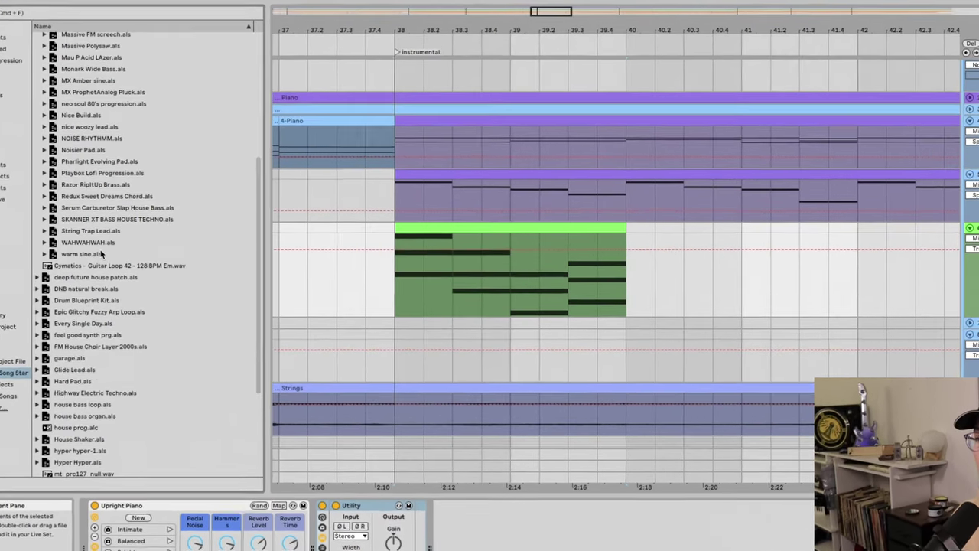
scroll(87, 183, "up", 5)
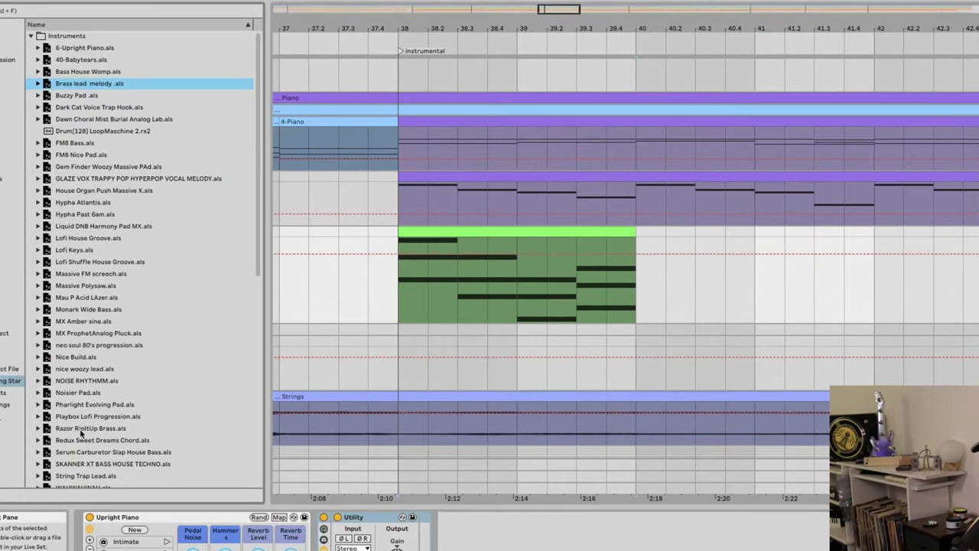
scroll(92, 424, "down", 1)
left_click(143, 421)
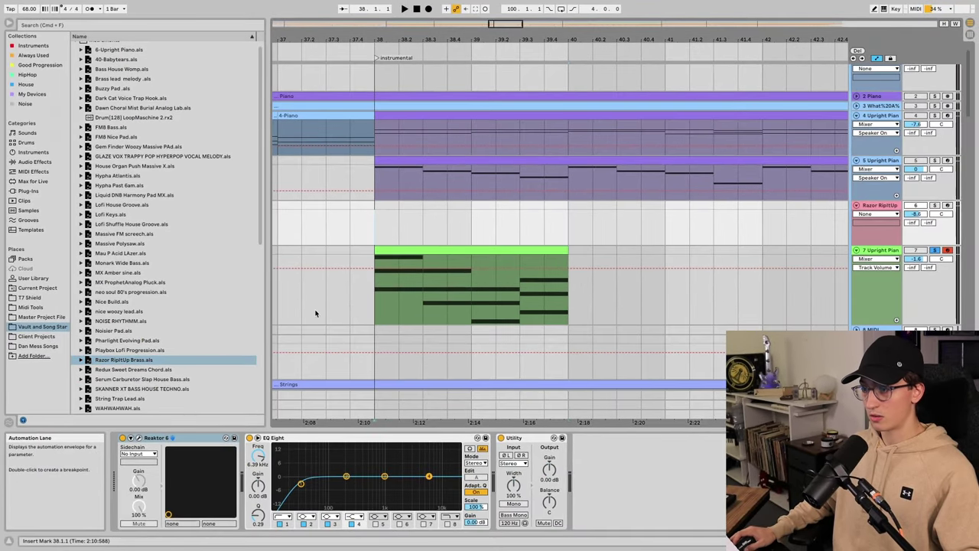
Step: Open the Reaktor 6 plug-in window on the Razor RipItUp track
scroll(315, 312, "left", 3)
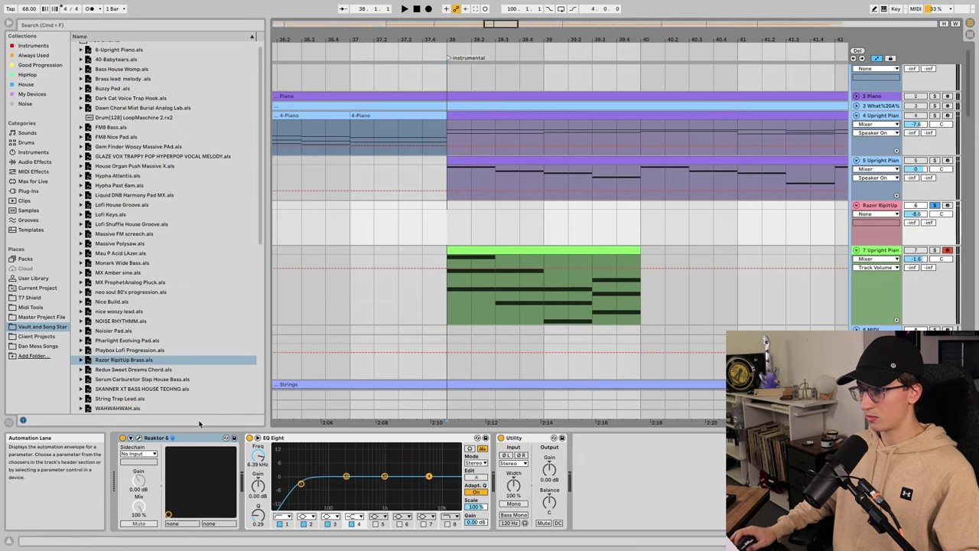
key("minus")
left_click(139, 439)
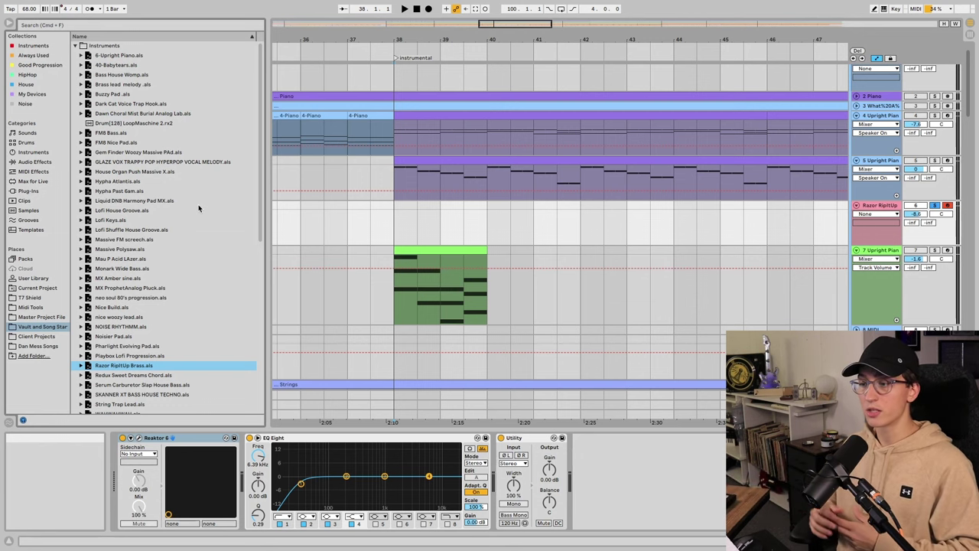
Step: Load WAHWAHWAH.als from the Instruments folder as a new track between the Razor RipItUp and green Upright Piano tracks
scroll(197, 208, "down", 5)
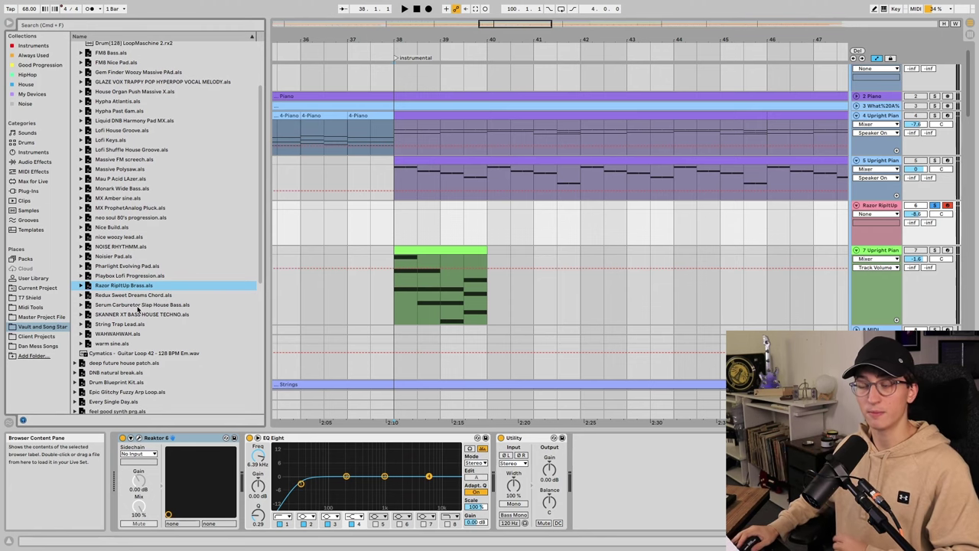
left_click(97, 334)
left_click_drag(101, 339, 400, 279)
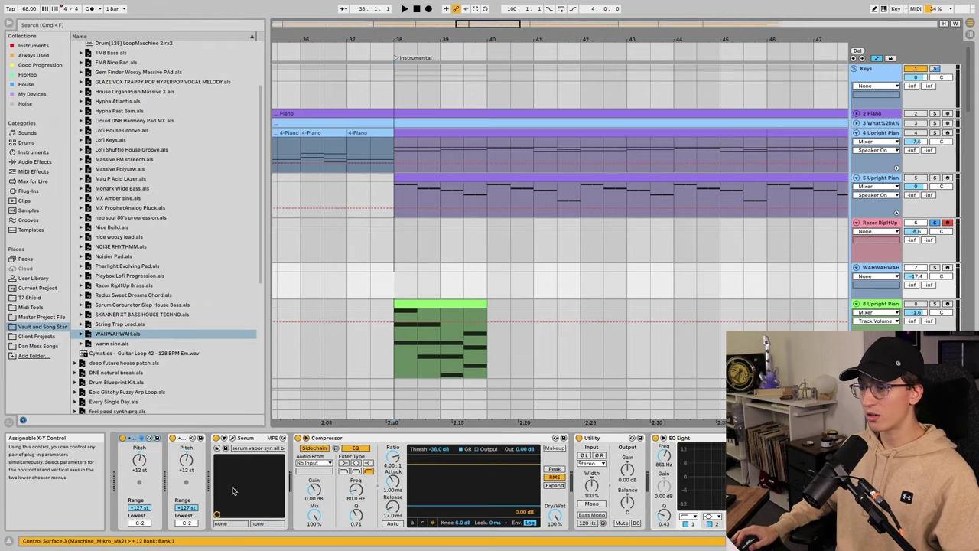
Step: Inspect the WAHWAHWAH track's Serum plug-in window and the effects in its device chain
left_click(232, 438)
left_click(233, 438)
scroll(673, 470, "right", 3)
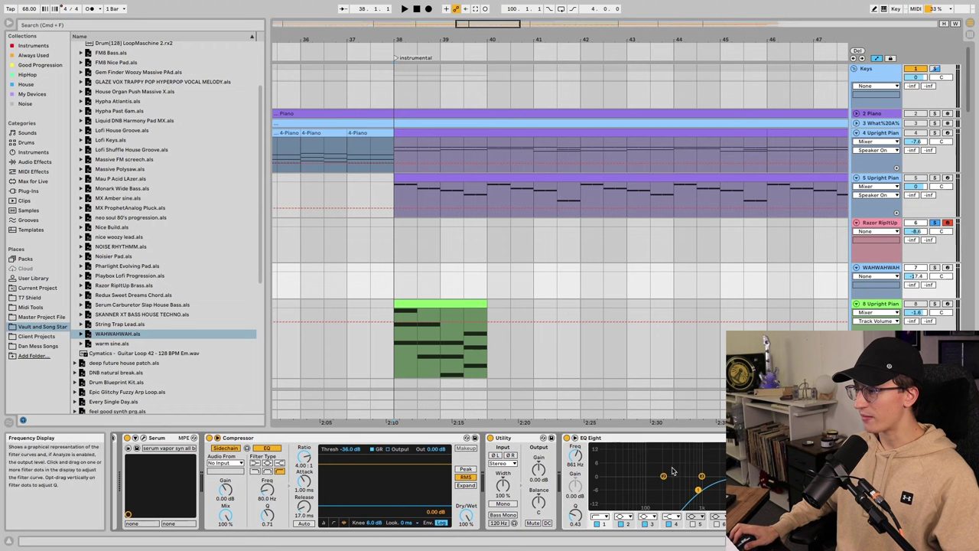
Step: Delete the WAHWAHWAH track and try opening neo soul 80's progression.als directly from the Instruments folder
left_click(888, 268)
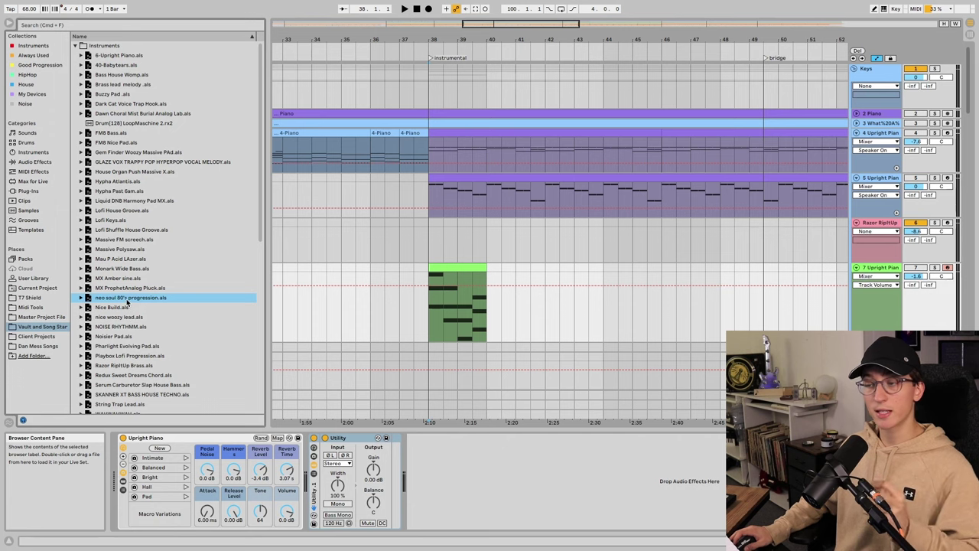
double_click(127, 299)
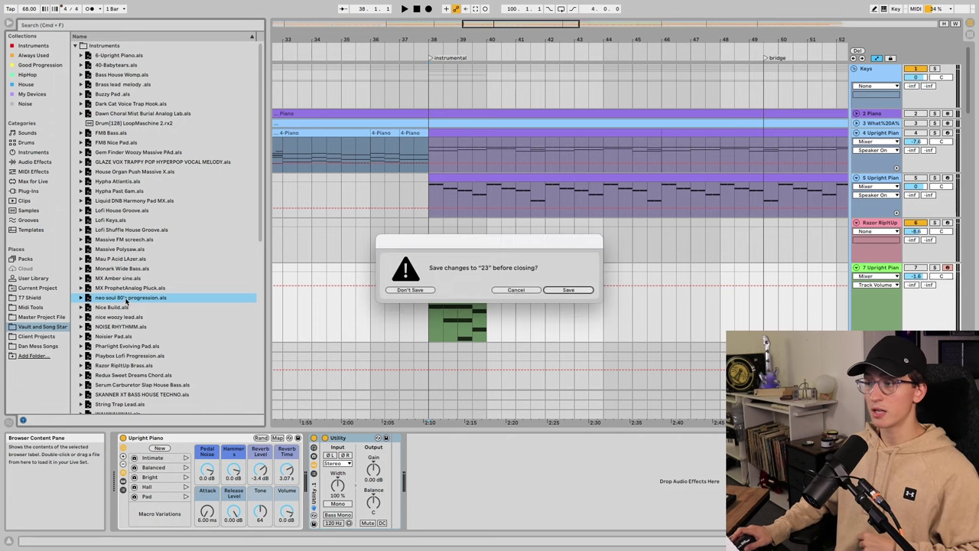
key("Escape")
left_click(174, 308)
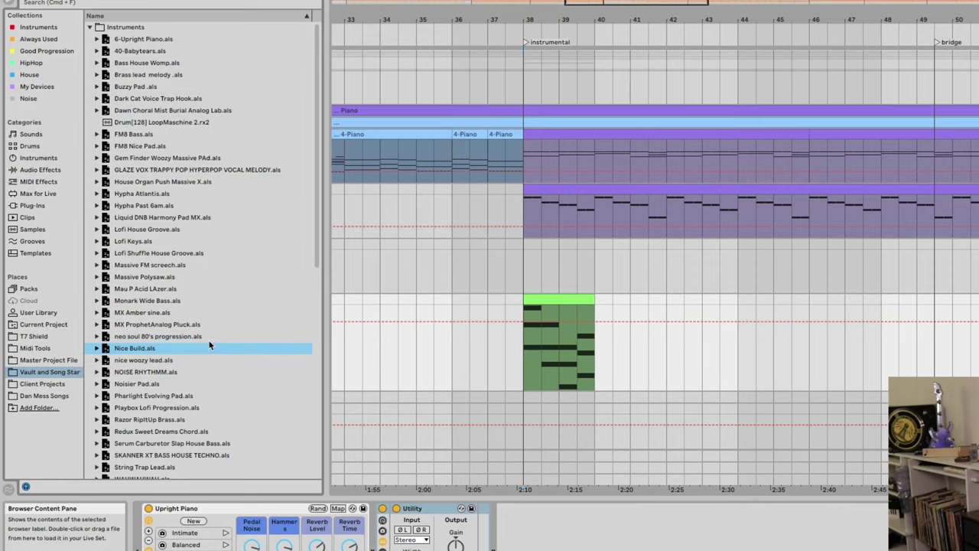
double_click(207, 337)
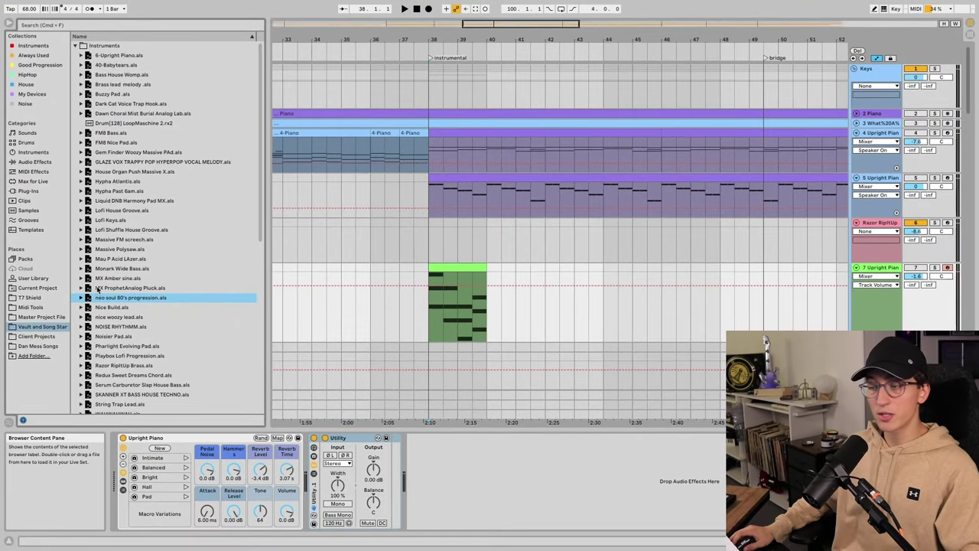
left_click_drag(100, 278, 422, 245)
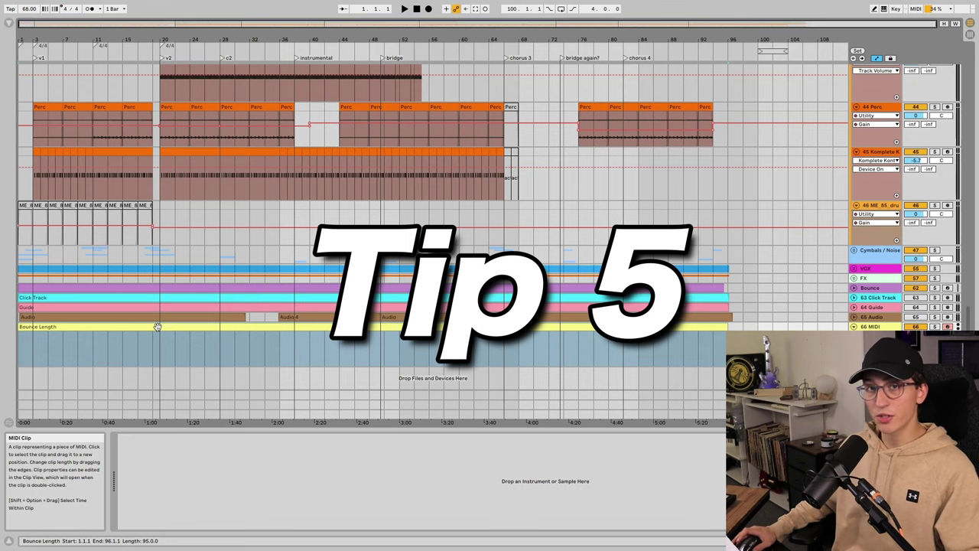
Step: Examine how far the Beat Rider track's cutoff automation runs past the end of its clips, around bar 98
left_click(191, 351)
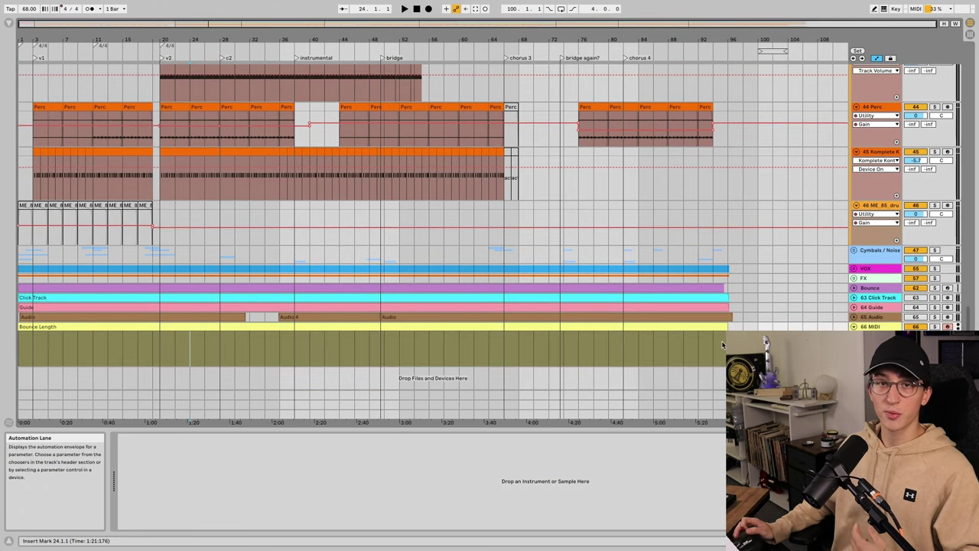
left_click(740, 343)
scroll(776, 274, "up", 15)
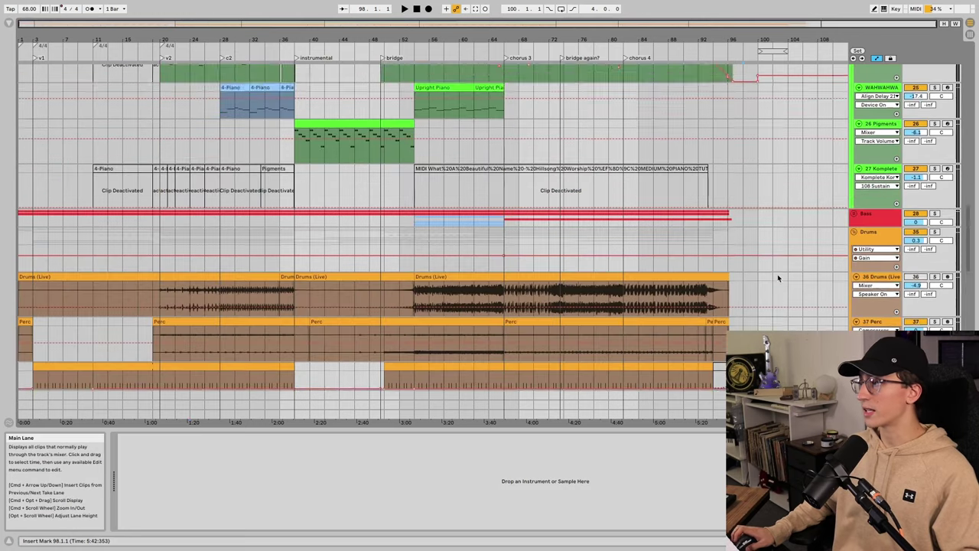
left_click(746, 181)
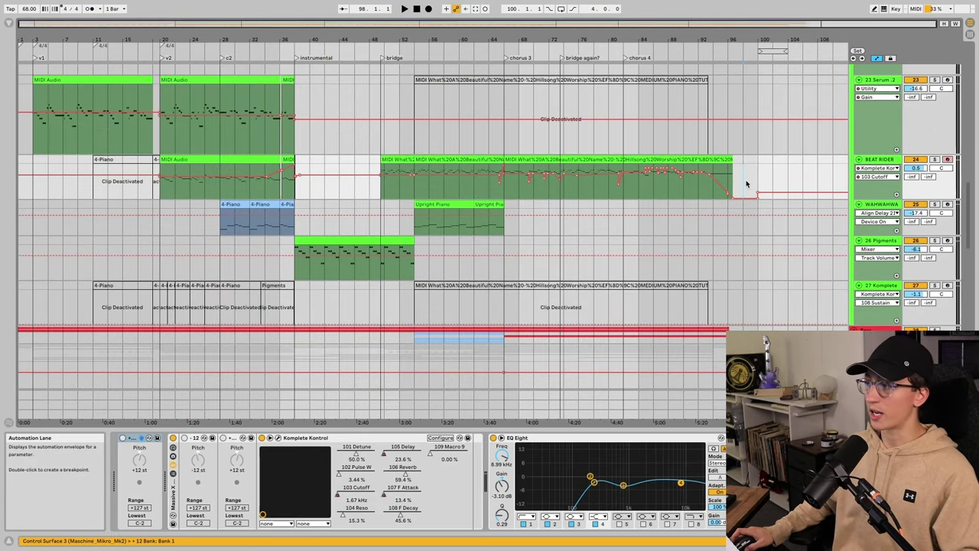
key("plus")
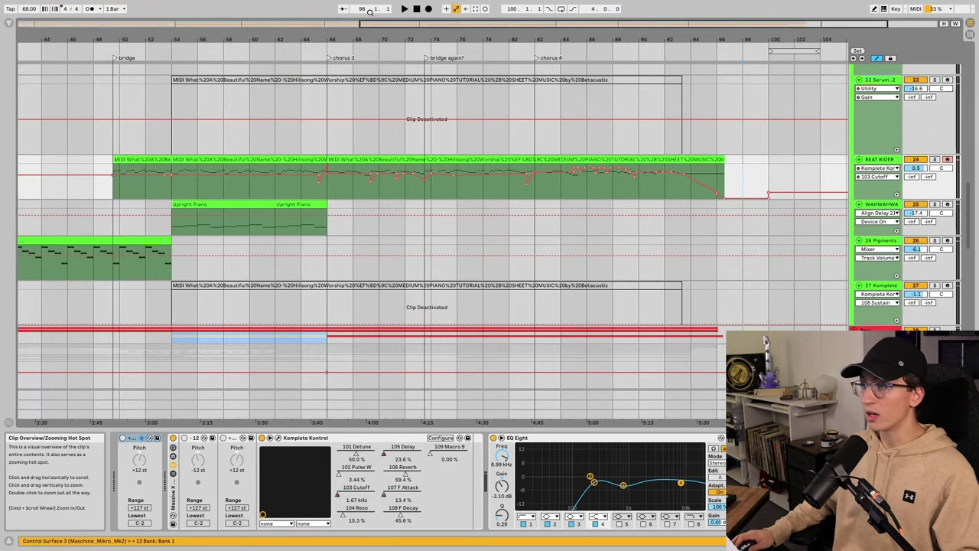
Step: Insert a new MIDI track below the 65 Audio track and create an empty MIDI clip from bar 1 to bar 96
key("super+shift+r")
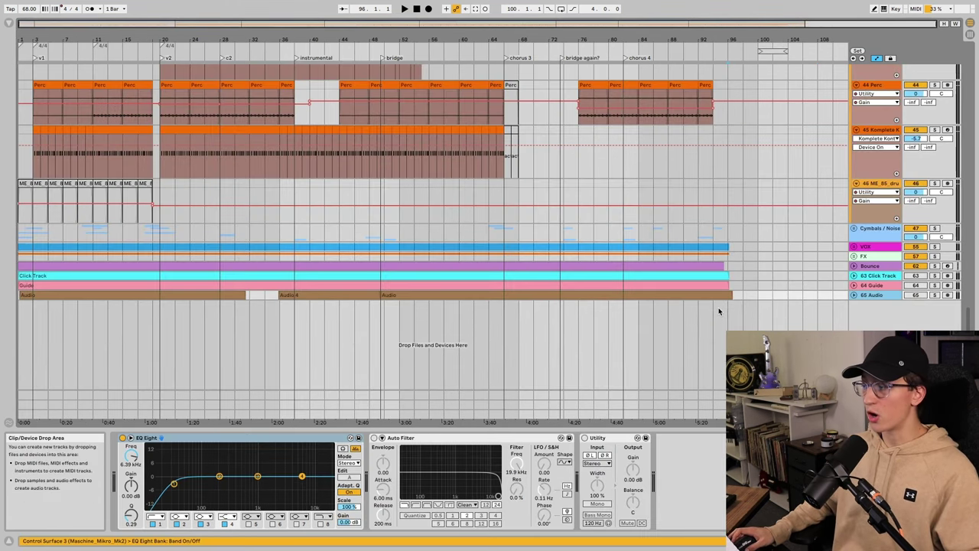
key("super+shift+t")
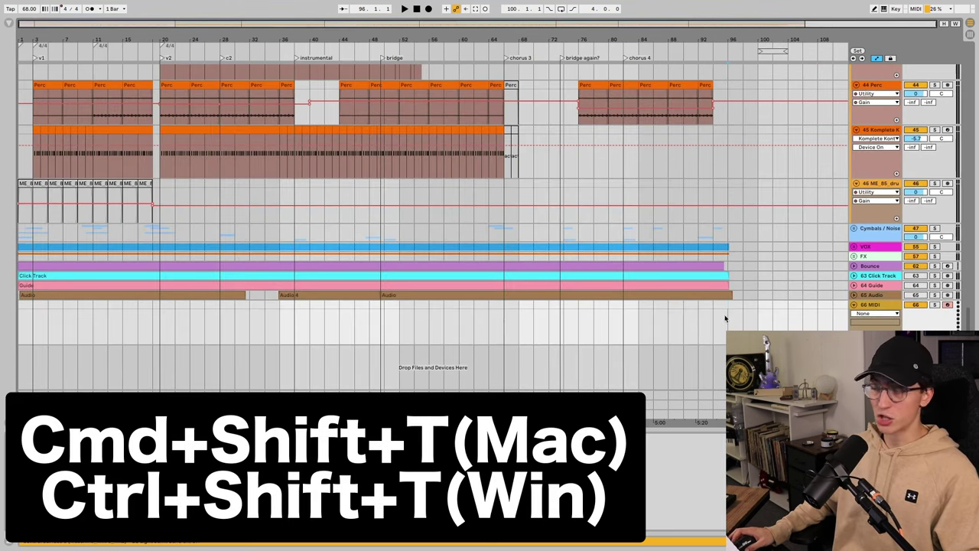
left_click_drag(725, 320, 5, 309)
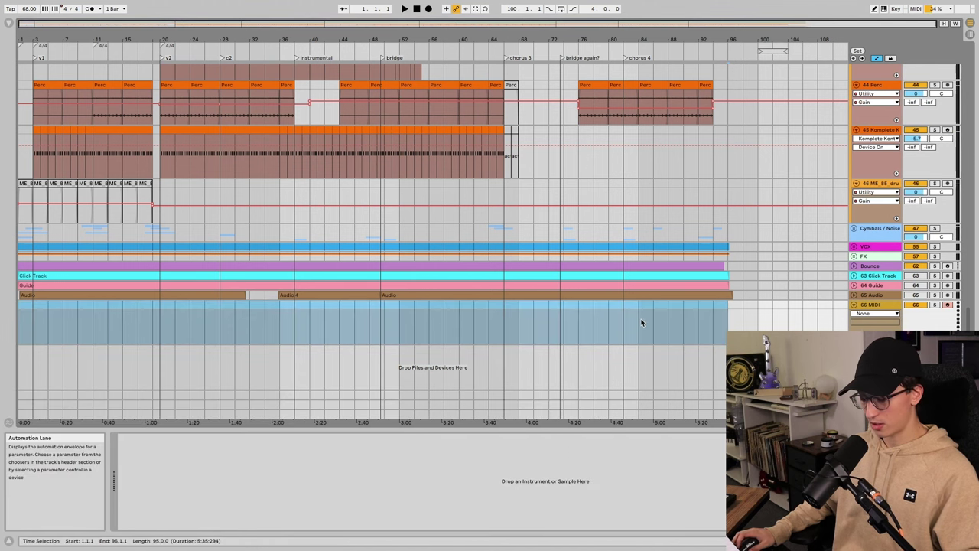
key("super+shift+m")
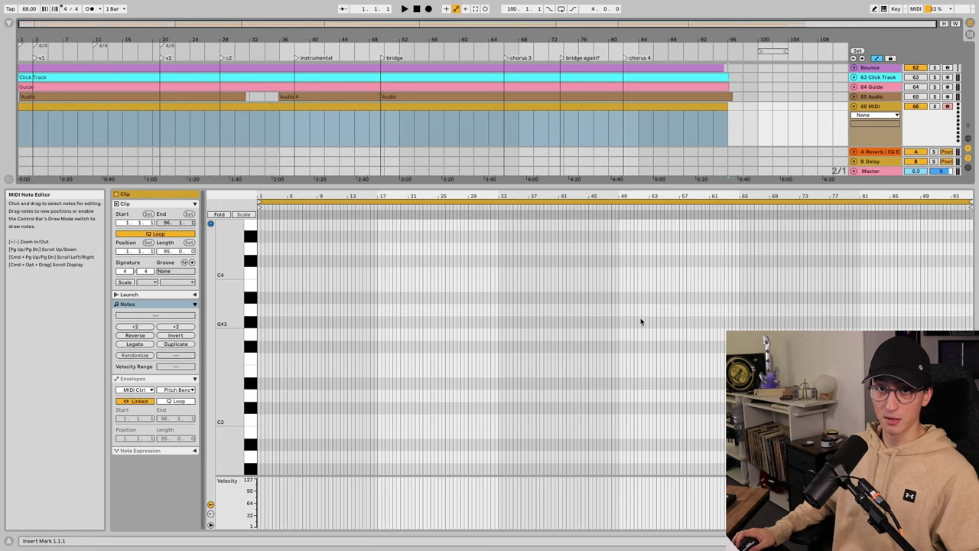
Step: Try extending the end of the empty MIDI clip to bar 100
left_click_drag(405, 340, 743, 341)
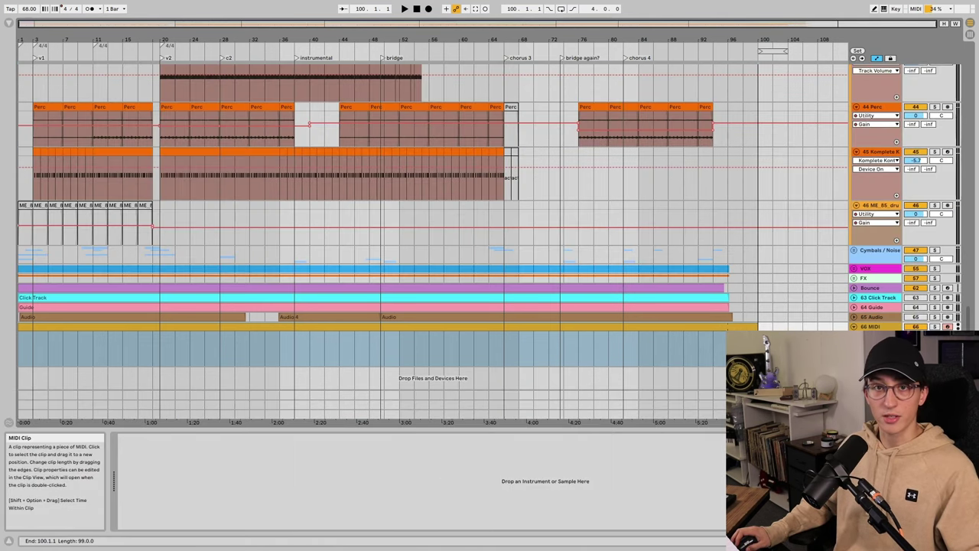
left_click(451, 357)
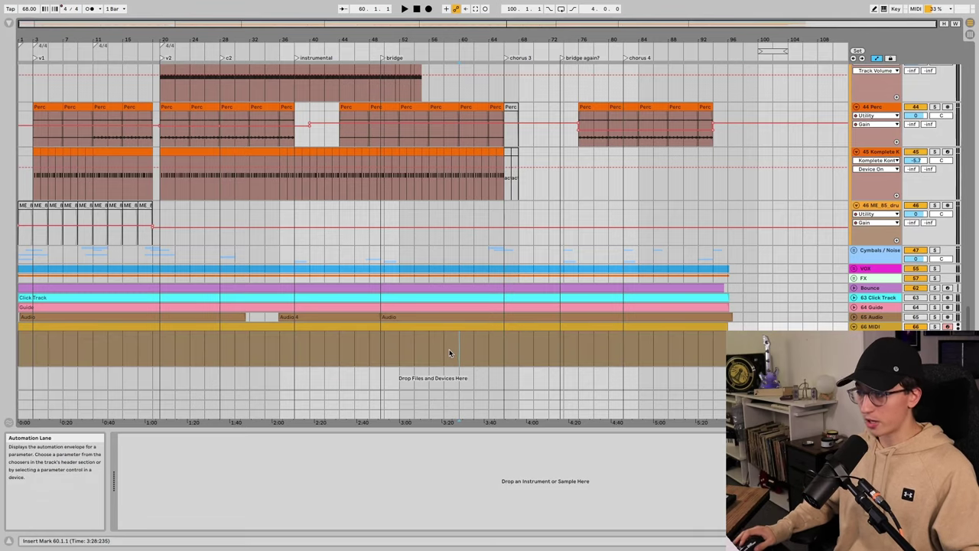
key("super+a")
key("super+shift+r")
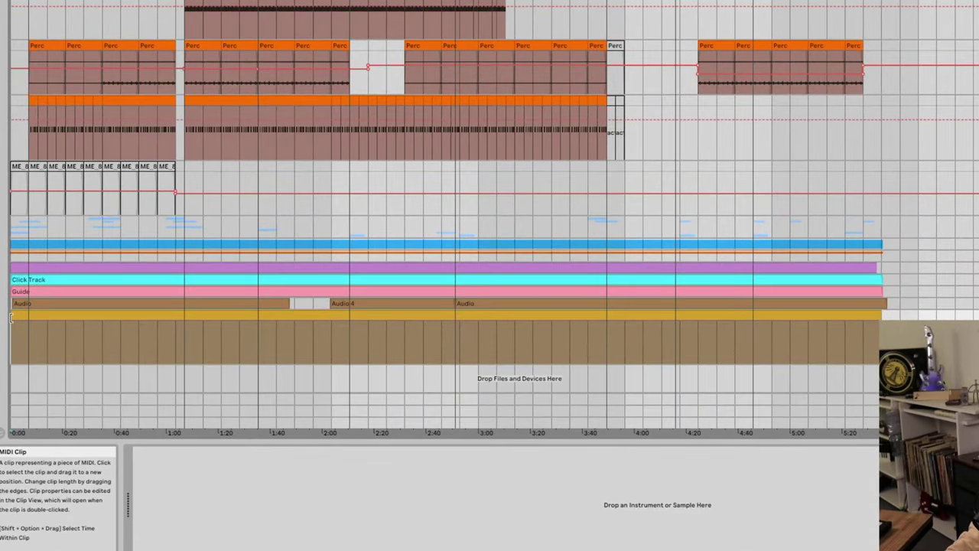
Step: Trim the start of the empty MIDI clip to the v1 marker at bar 3
left_click_drag(11, 317, 28, 317)
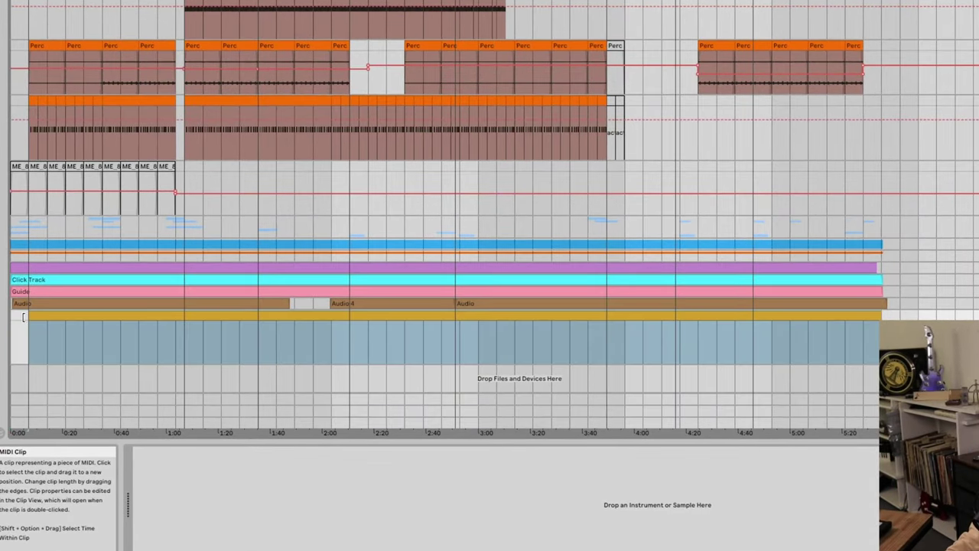
scroll(26, 329, "up", 5)
scroll(26, 330, "left", 1)
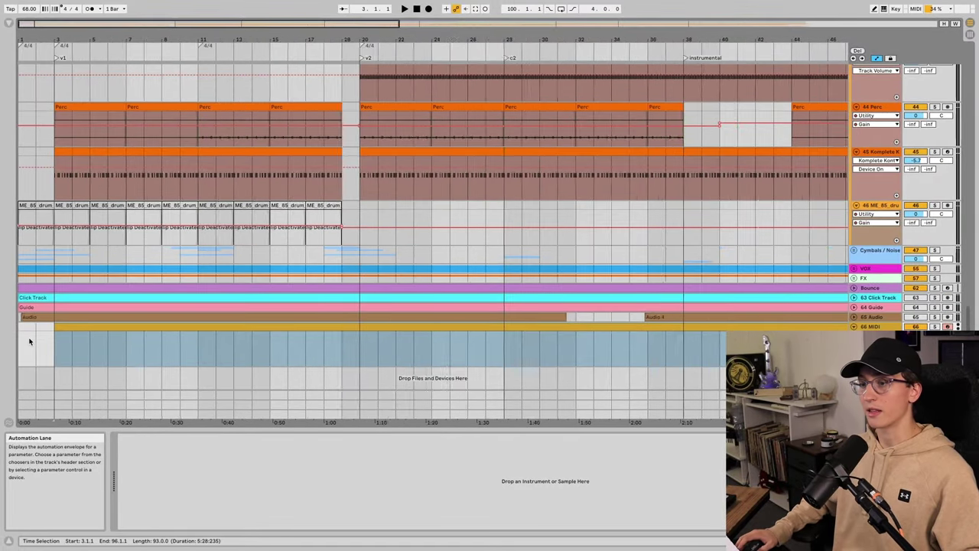
scroll(26, 344, "down", 5)
scroll(20, 349, "up", 10)
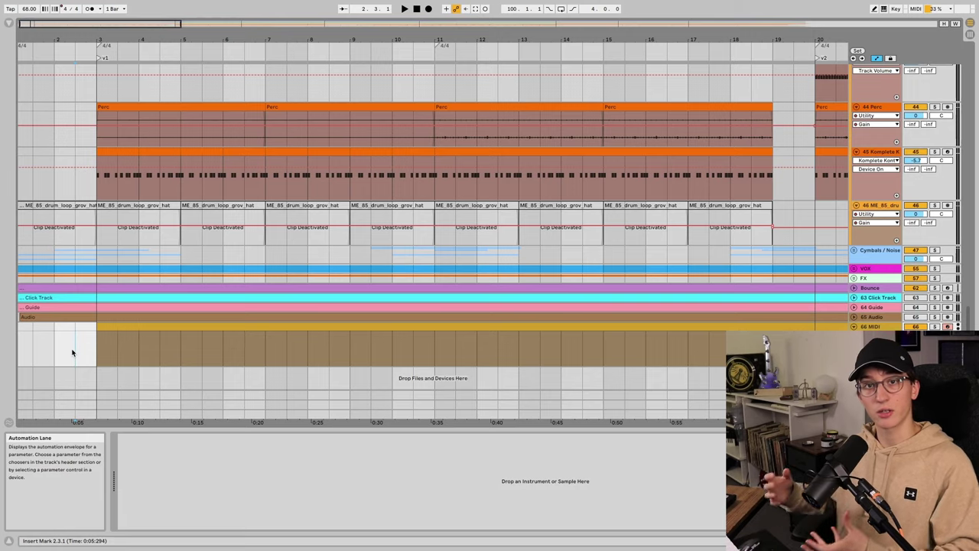
scroll(72, 353, "down", 5)
Step: Split off the part of the empty MIDI clip between the v1 and v2 markers and rename it Verse 1
left_click_drag(160, 339, 37, 324)
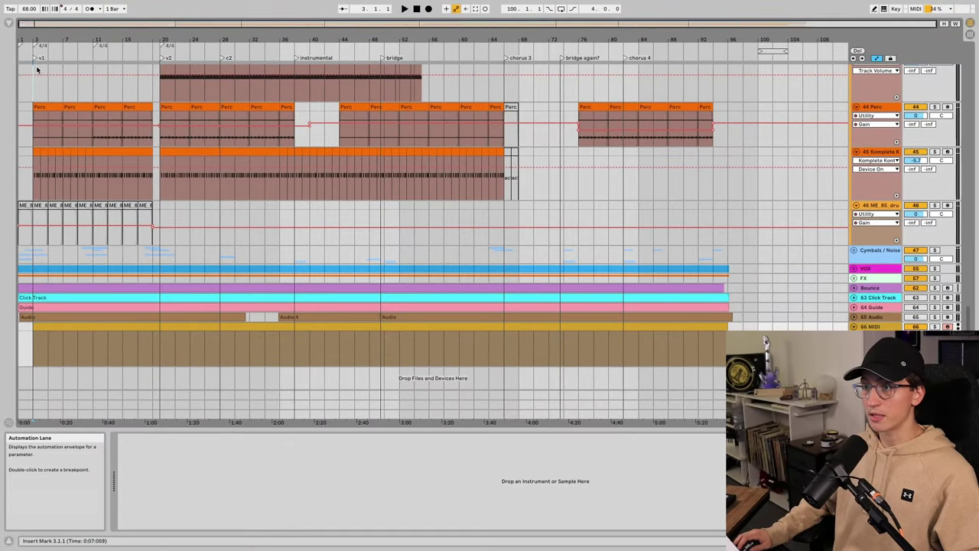
left_click_drag(35, 84, 258, 84)
left_click_drag(160, 72, 155, 79)
scroll(146, 194, "down", 3)
left_click_drag(160, 335, 35, 324)
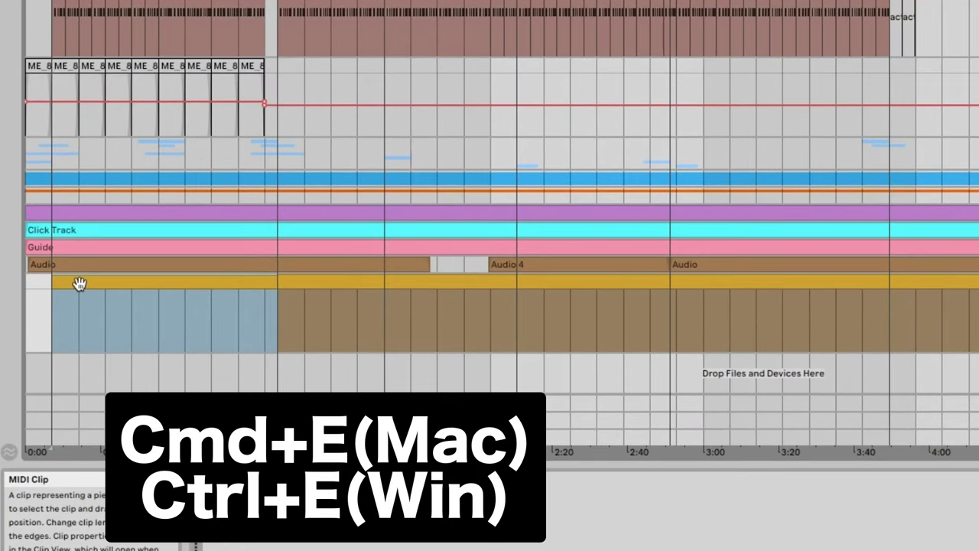
key("ctrl+r")
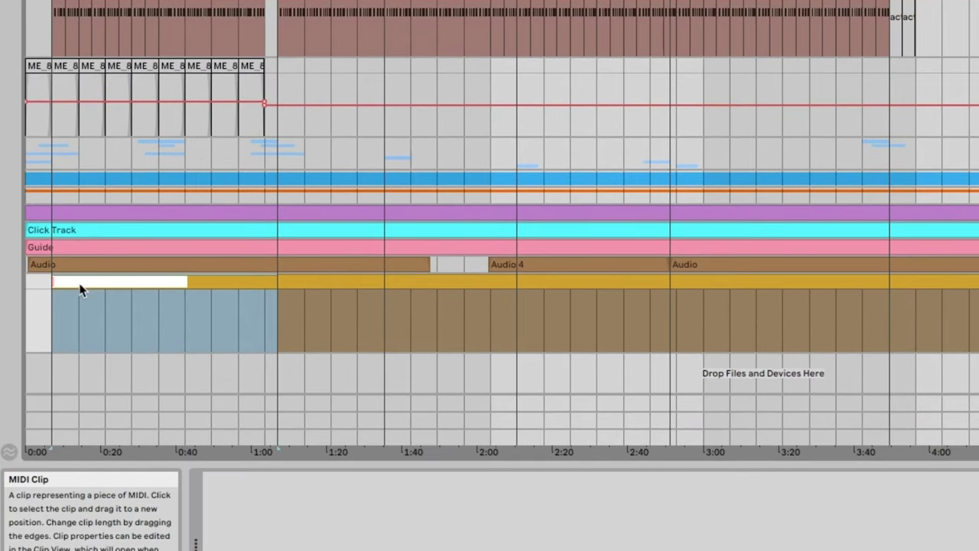
type("Verse 1")
key("Return")
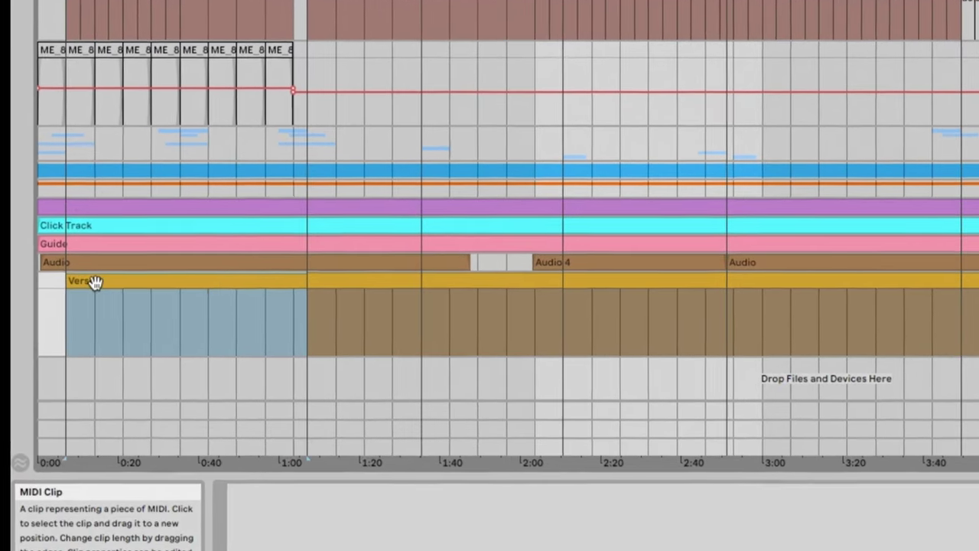
Step: Separate the MIDI clip section between the v2 and c2 markers and rename it Verse 2
left_click_drag(382, 297, 272, 282)
key("ctrl+shift+m")
key("ctrl+r")
type("Verse")
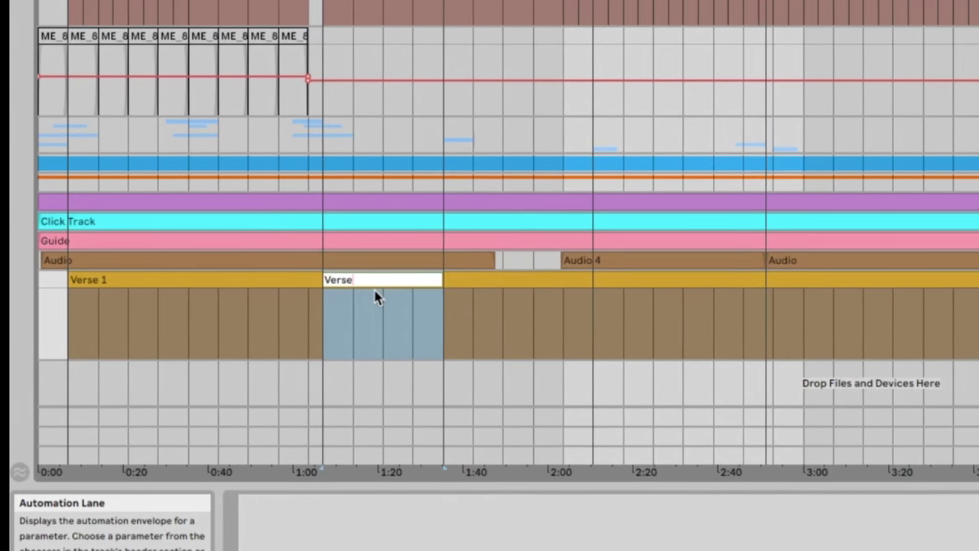
type(" 2")
key("Return")
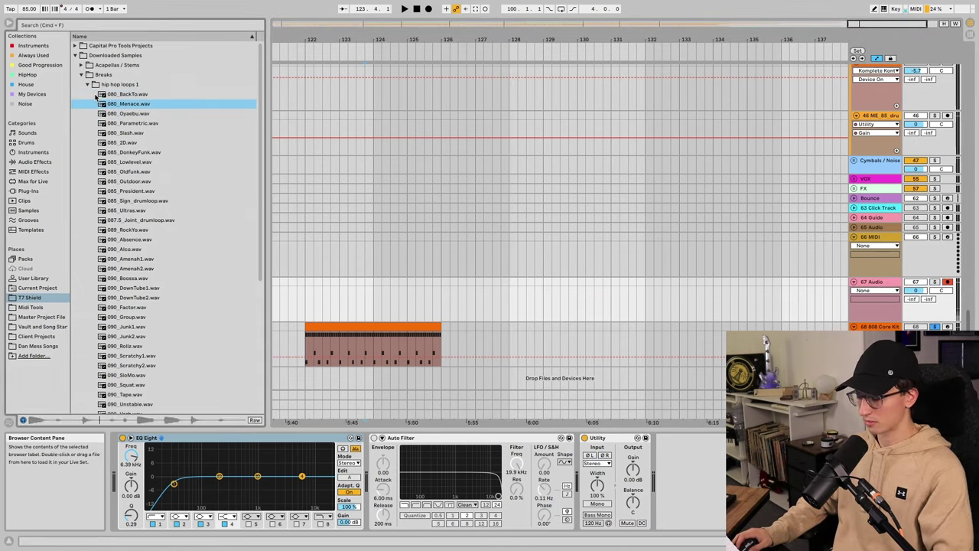
Step: Place 080_Oyaebu.wav from the hip hop loops 1 folder on the 67 Audio track at bar 128 and play it
left_click_drag(126, 113, 546, 298)
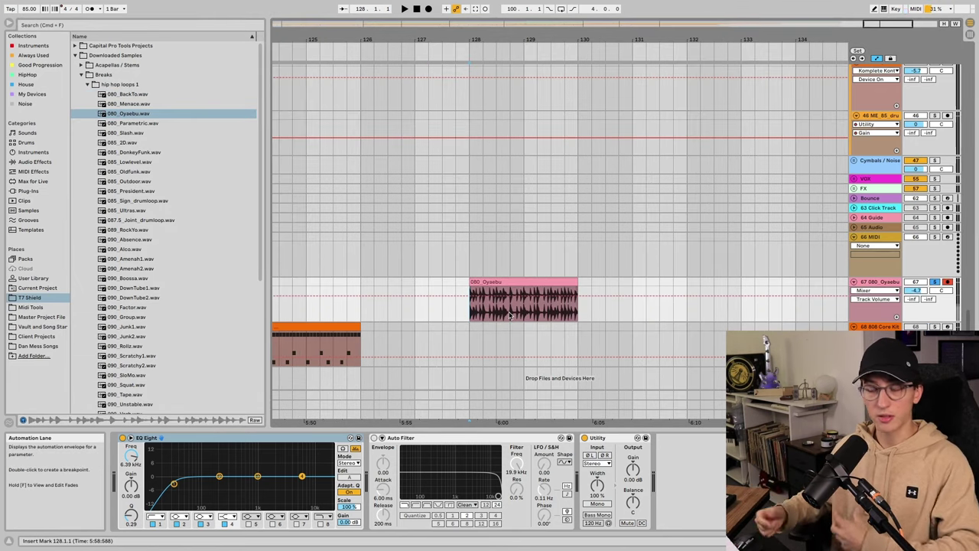
left_click(490, 283)
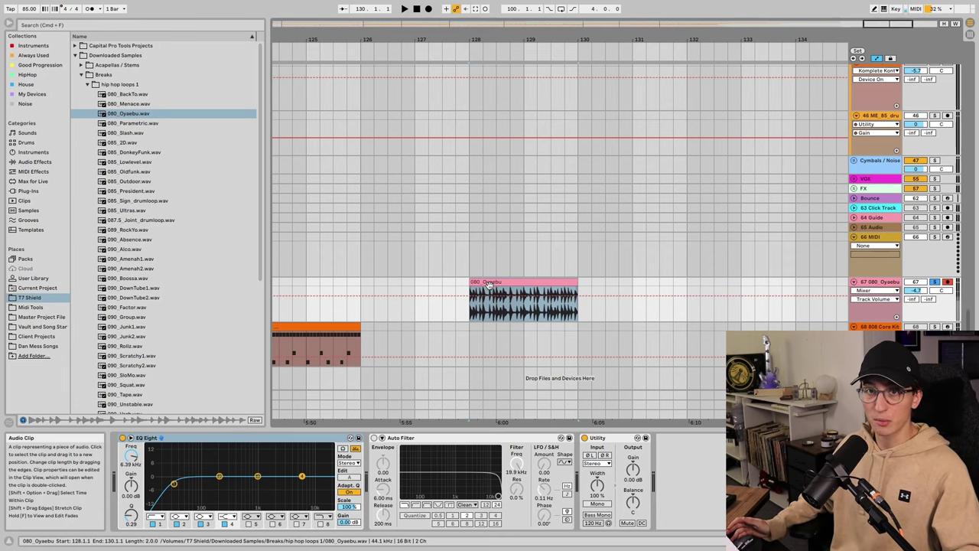
key("space")
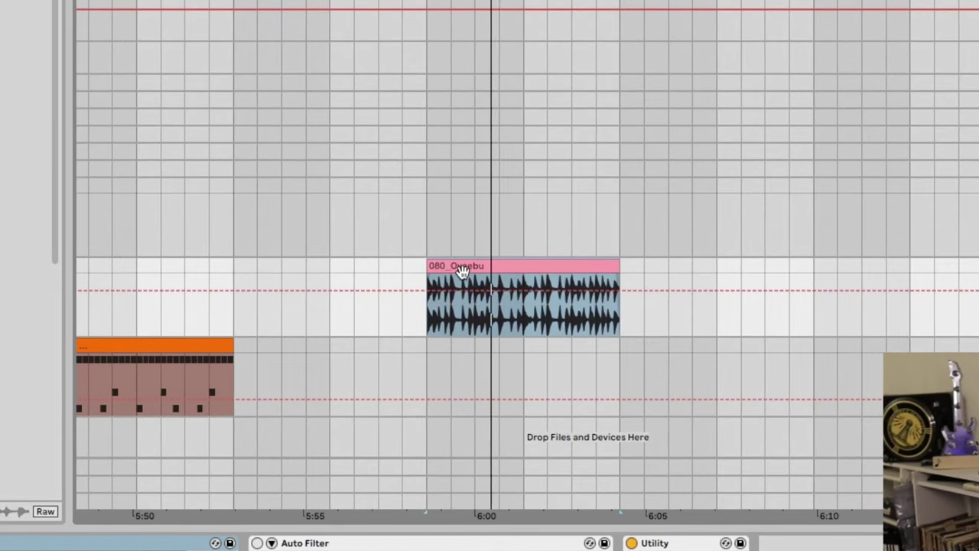
Step: Move the 808 Core Kit drum clip to bar 128 beneath the 080_Oyaebu loop and play the pattern
scroll(462, 276, "left", 5)
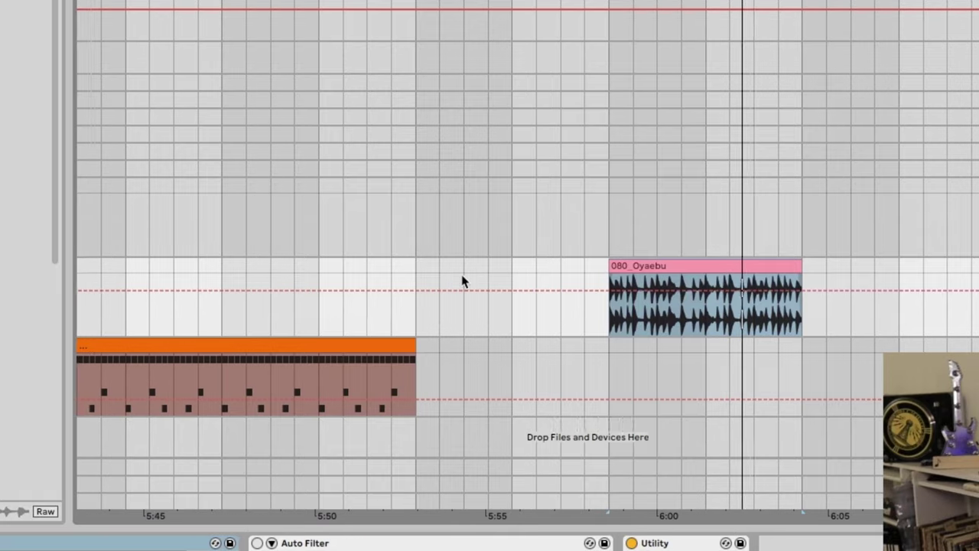
key("minus")
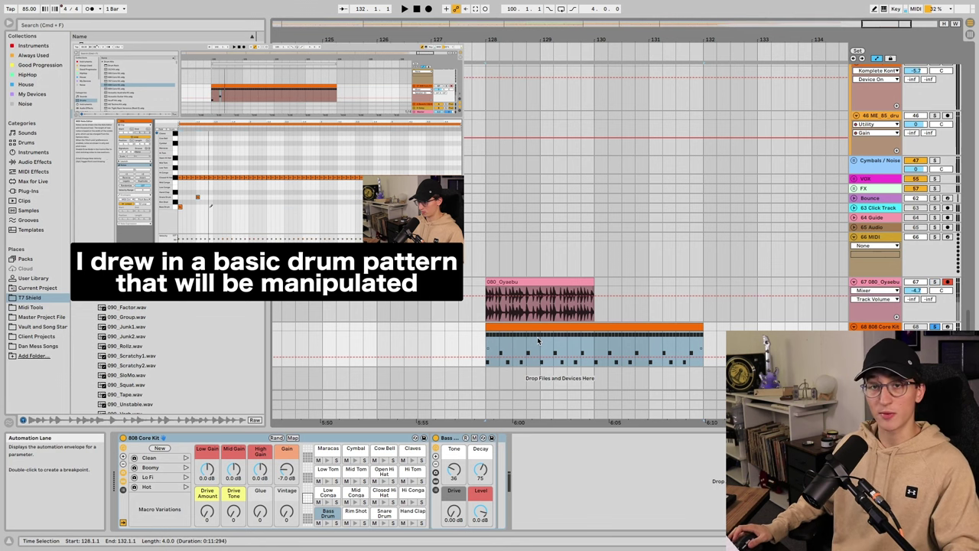
key("space")
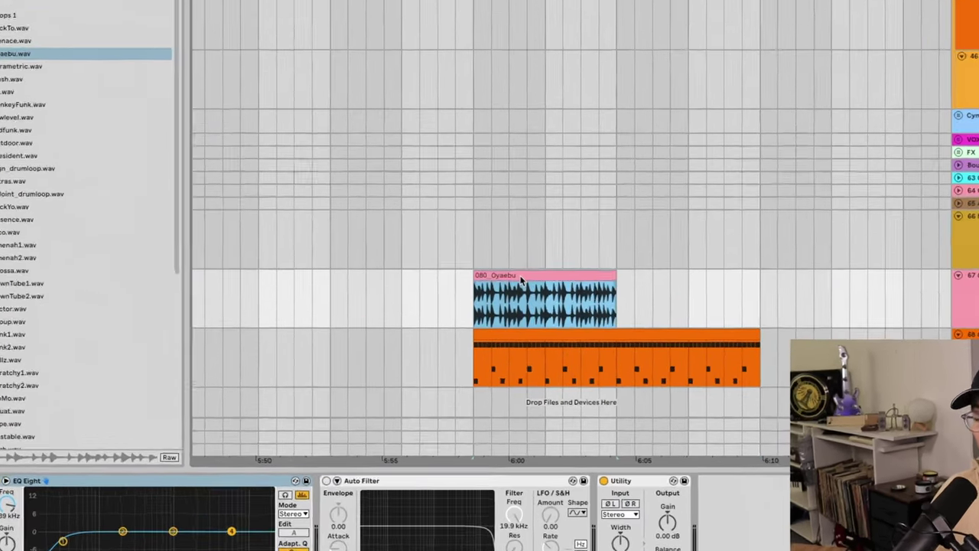
Step: Extract the groove from the 080_Oyaebu audio clip and apply it to the 808 Core Kit drum clip
right_click(522, 283)
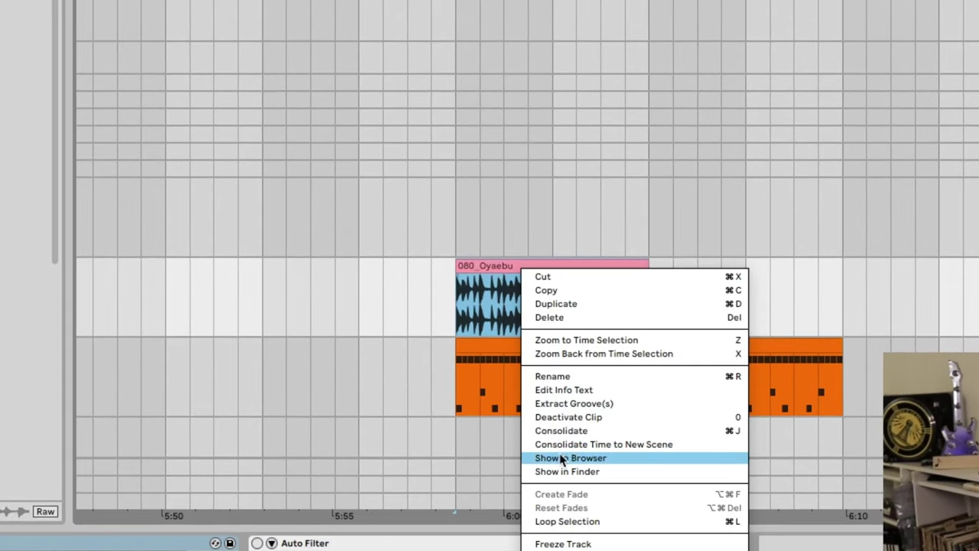
left_click(573, 403)
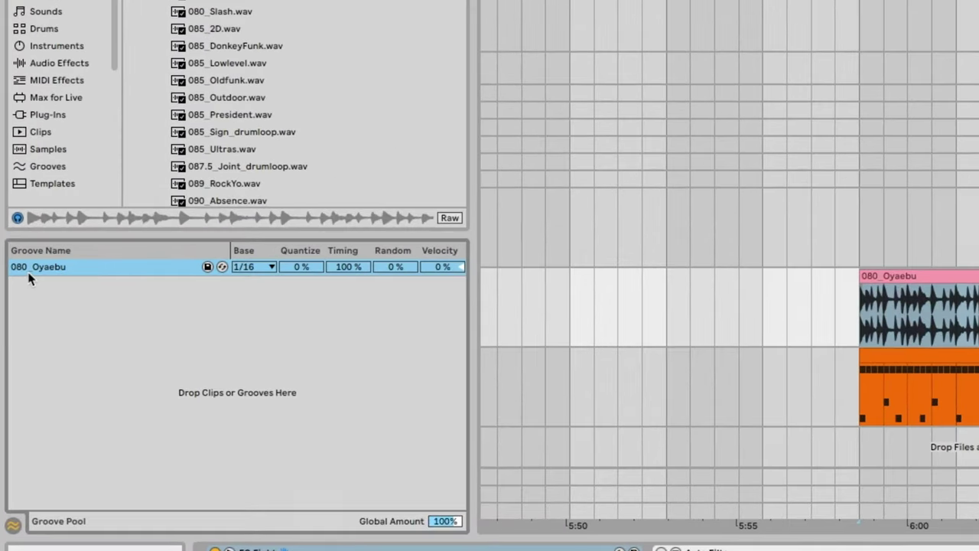
left_click_drag(122, 280, 578, 395)
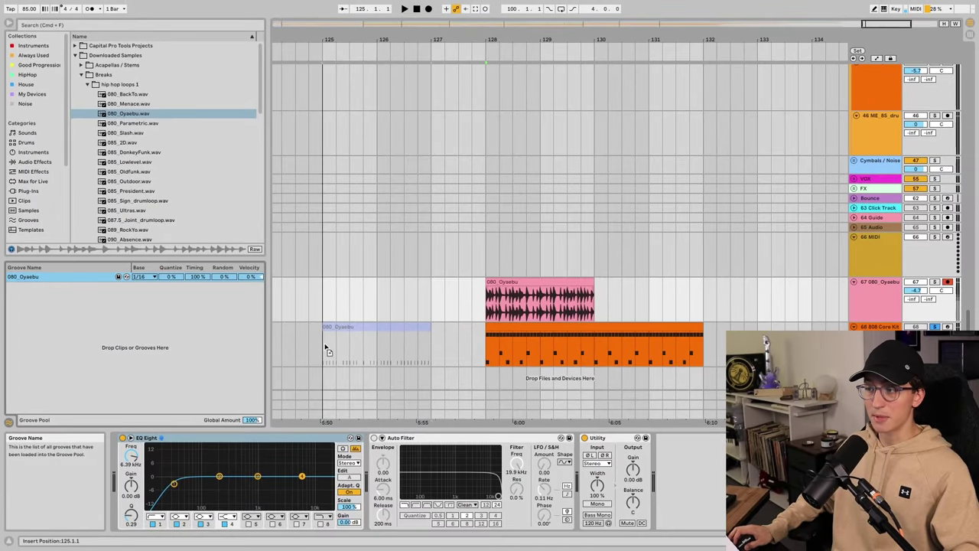
left_click_drag(326, 350, 488, 340)
left_click(488, 341)
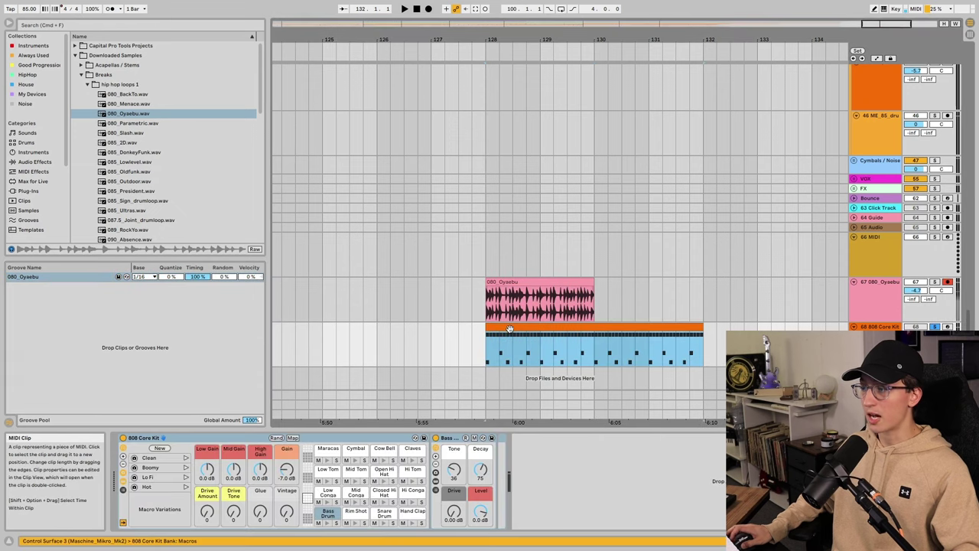
scroll(508, 329, "right", 2)
left_click(509, 329)
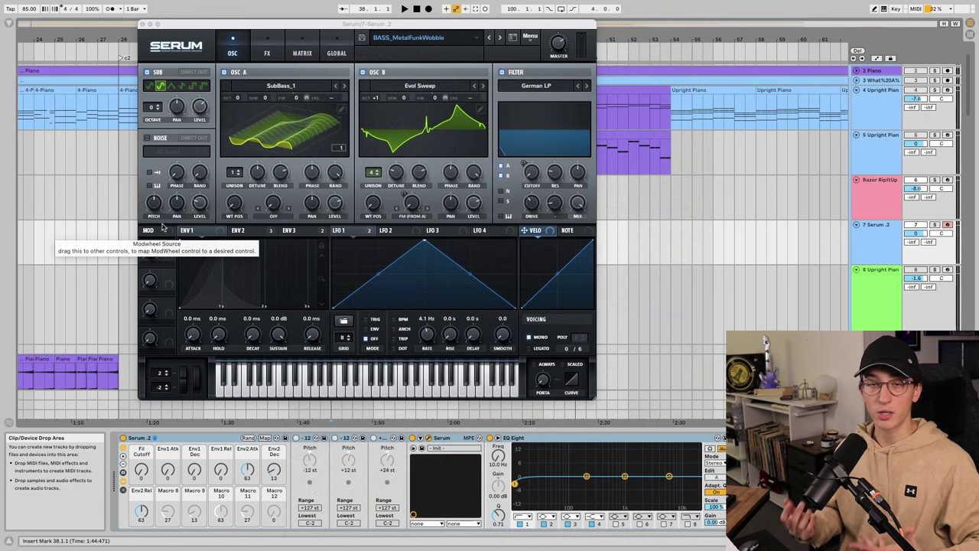
Step: Try the Fil Cutoff macro on the Serum .2 rack and raise Env1 Atk until Serum's envelope 1 attack is about 818 ms
left_click_drag(262, 24, 343, 29)
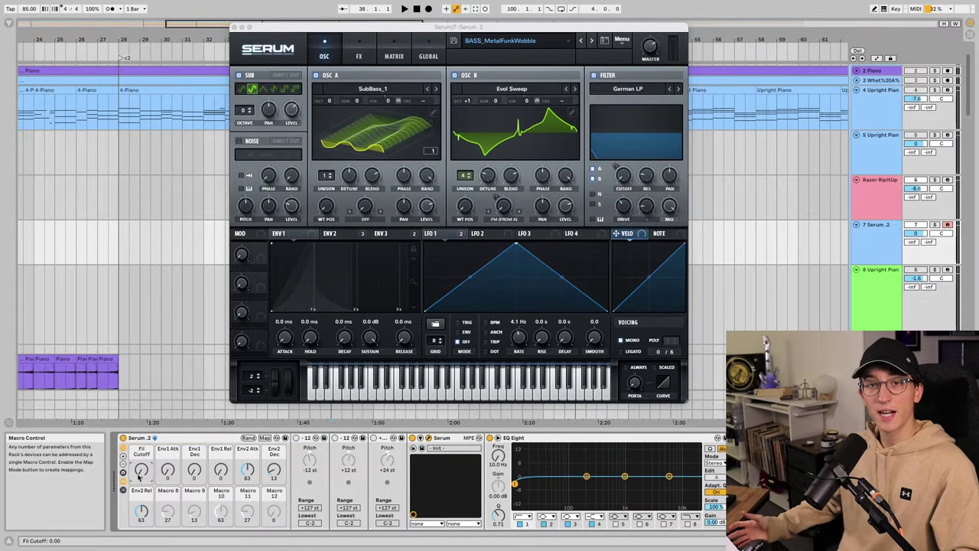
left_click_drag(141, 470, 141, 491)
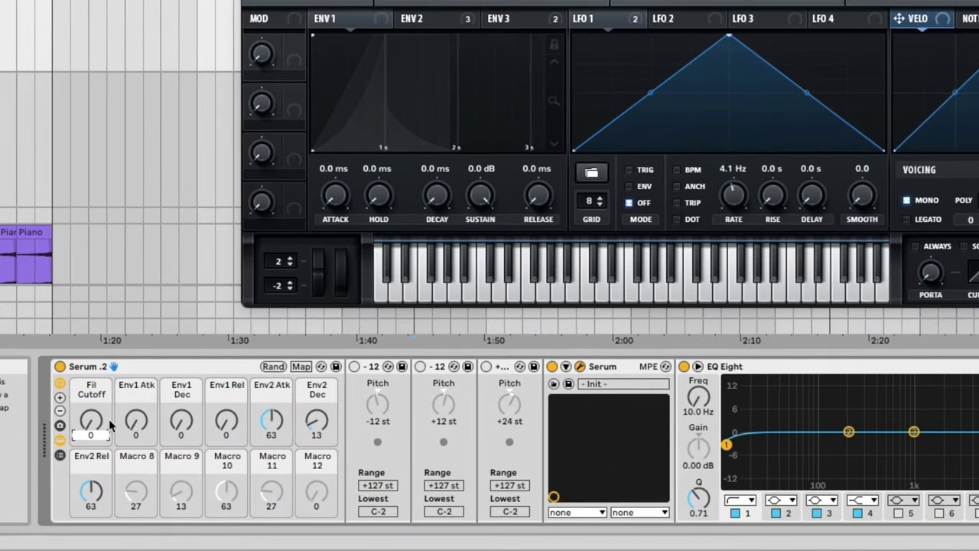
mouse_move(136, 420)
left_mouse_down()
mouse_move(136, 390)
mouse_move(136, 403)
left_mouse_up()
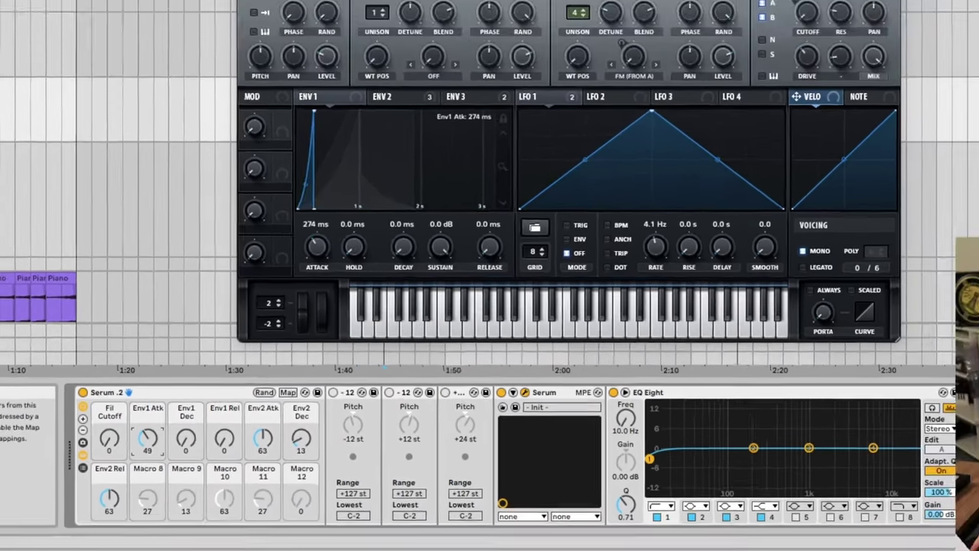
left_click_drag(147, 437, 148, 425)
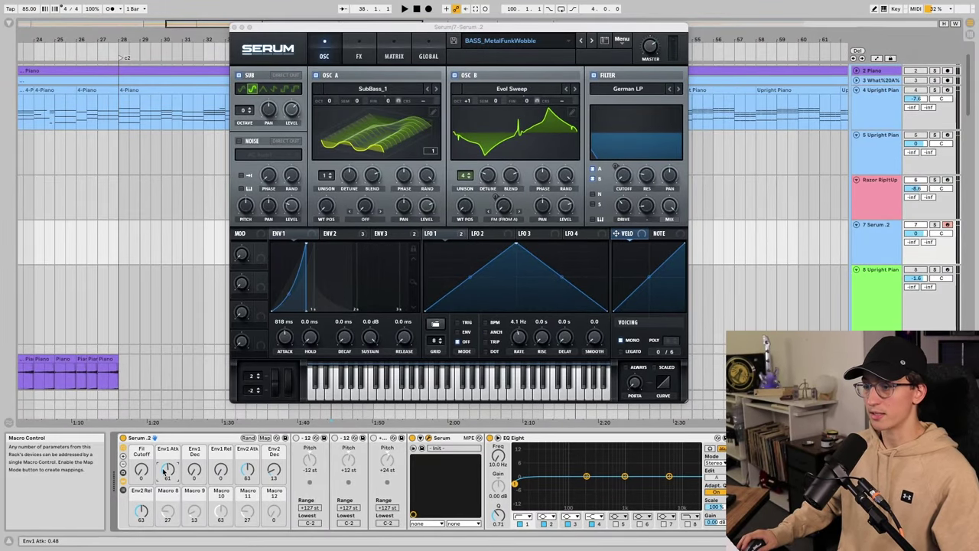
Step: Delete the Serum .2 instrument rack from track 7
left_click(178, 438)
key("Delete")
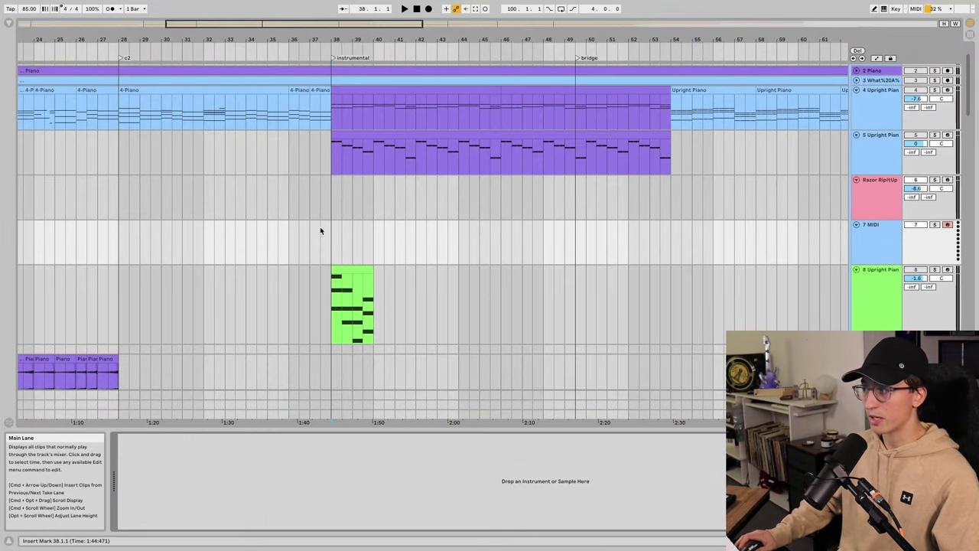
Step: Add a Reverb and a Utility after the Upright Piano device on track 8
left_click(342, 302)
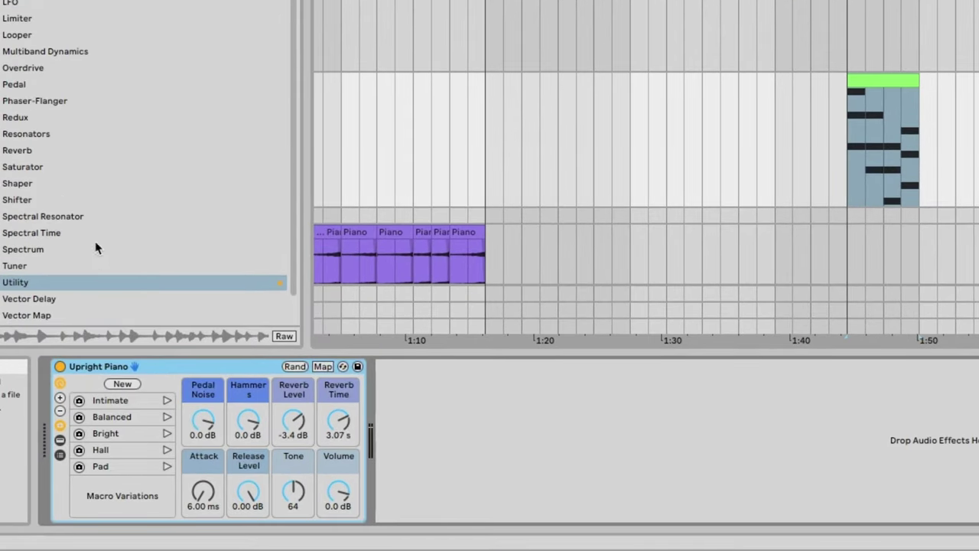
left_click_drag(89, 155, 317, 488)
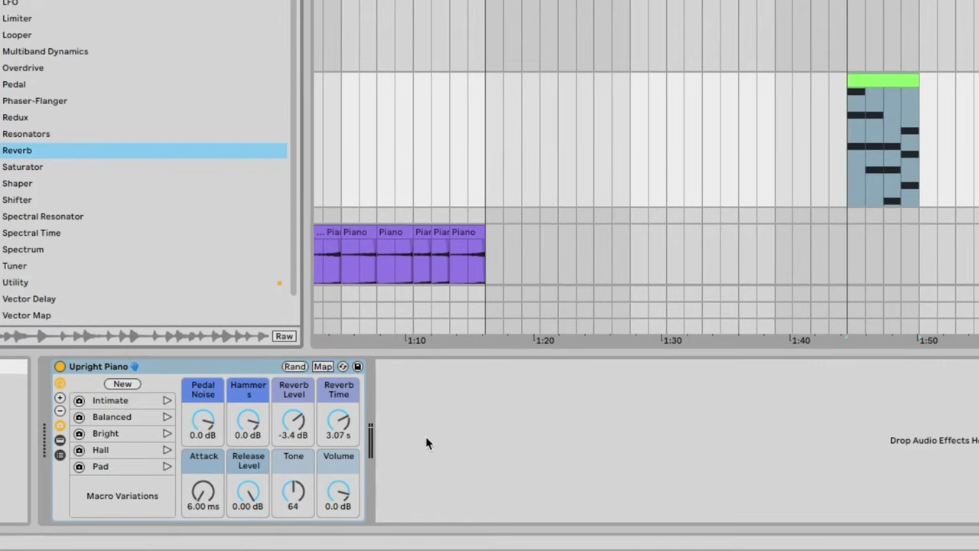
left_click(105, 289)
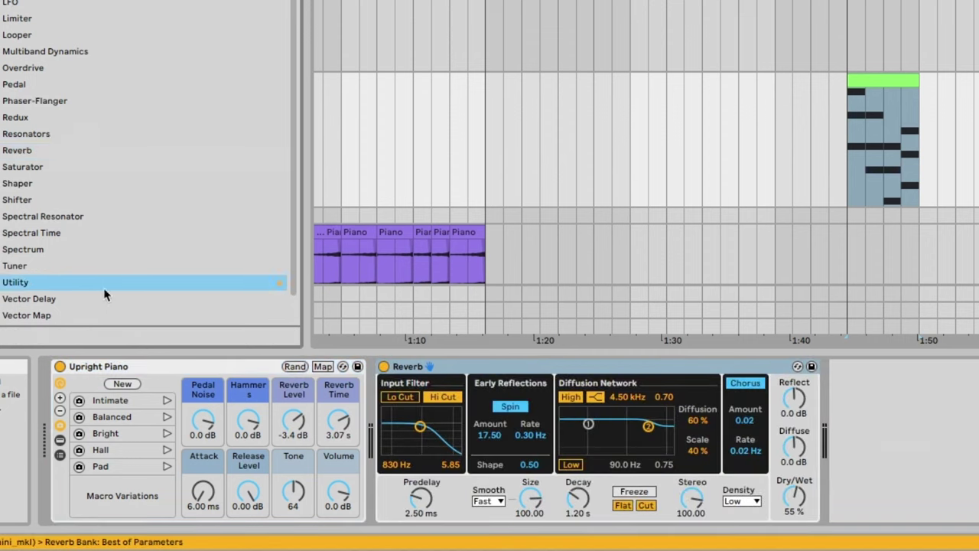
left_click_drag(618, 444, 911, 449)
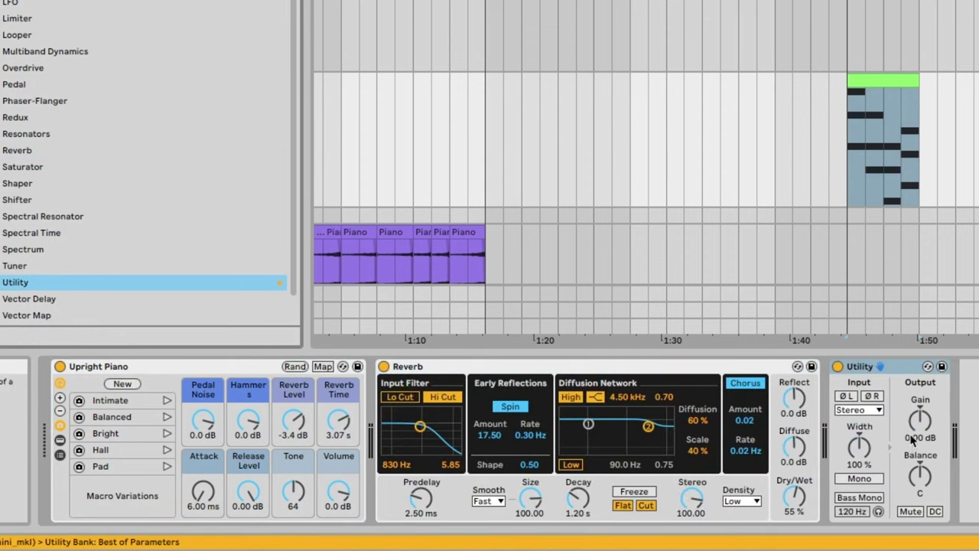
Step: Group the Upright Piano, Reverb and Utility devices into an instrument rack and save it to the user library as My Favorite Piano
left_click(177, 382)
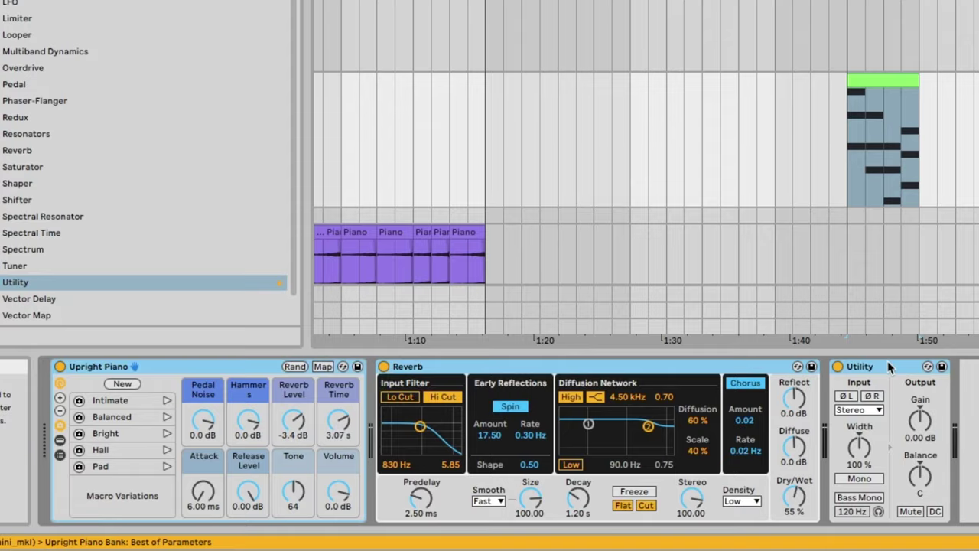
key("ctrl+g")
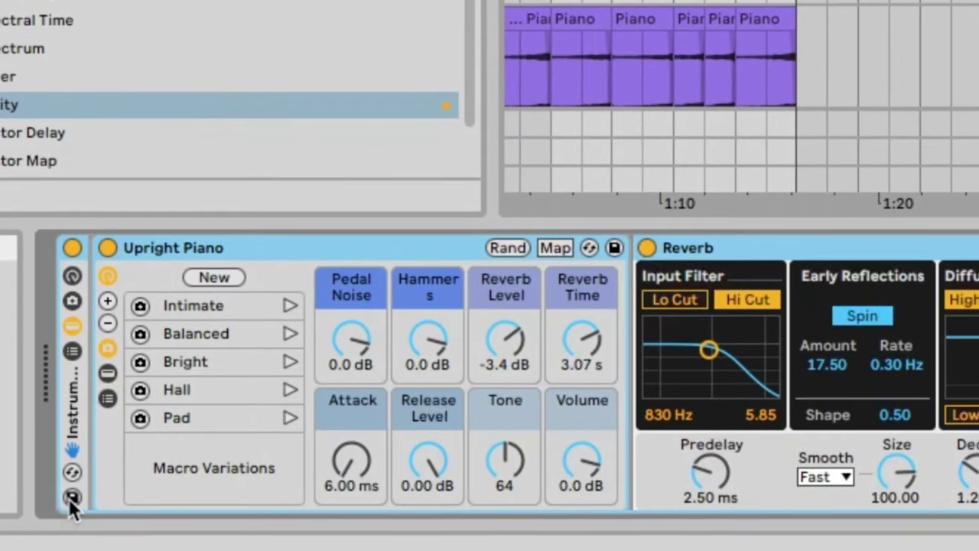
left_click(60, 513)
type("My Favorite")
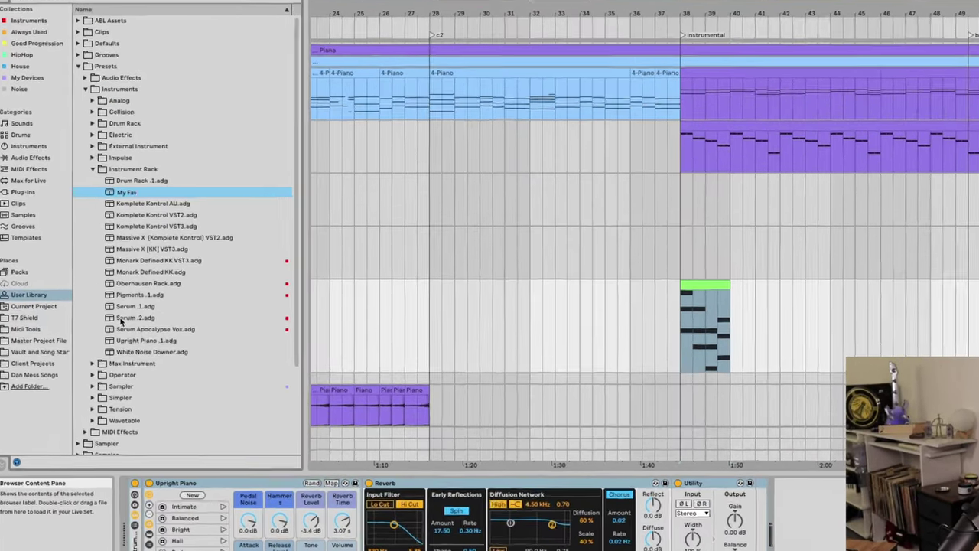
type(" P")
type("iano")
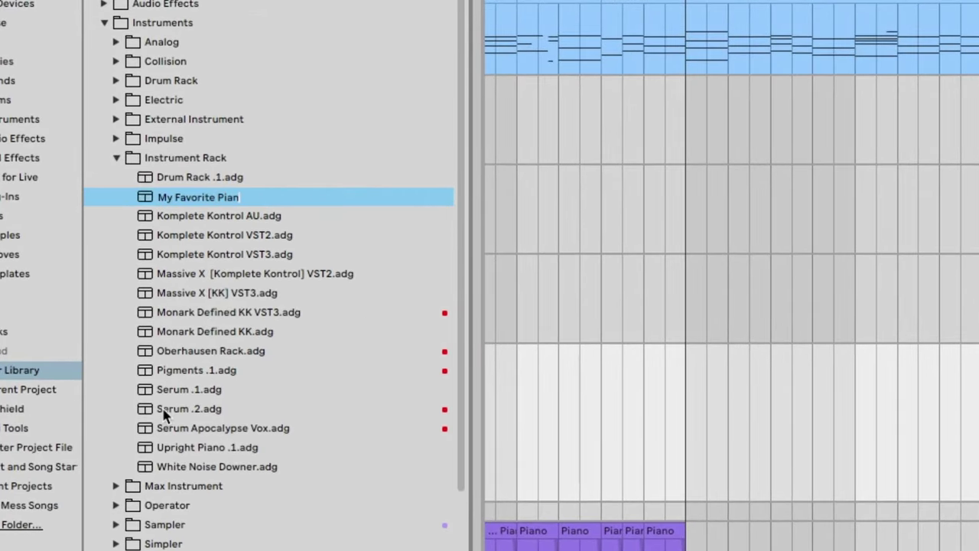
key("Return")
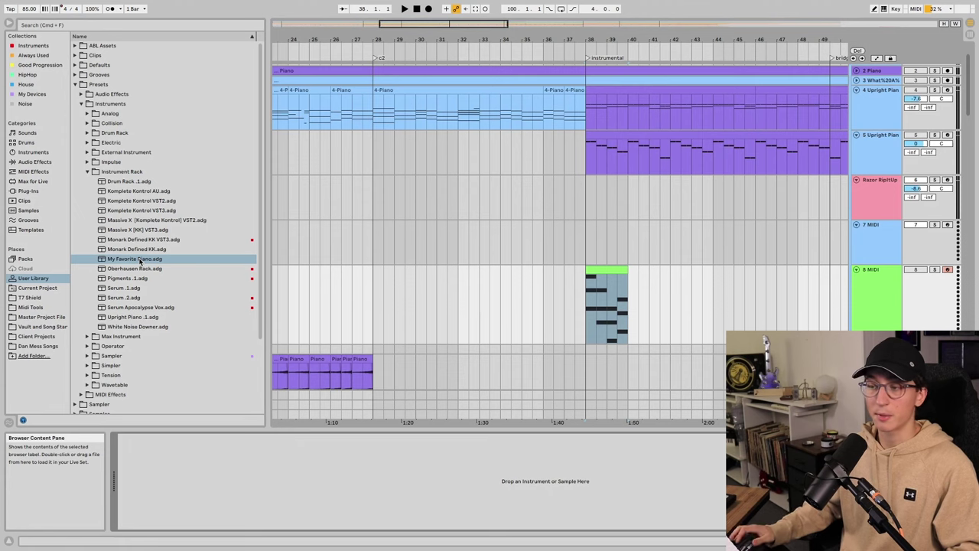
Step: Load the My Favorite Piano.adg preset onto track 8 and display the Instruments collection
double_click(140, 260)
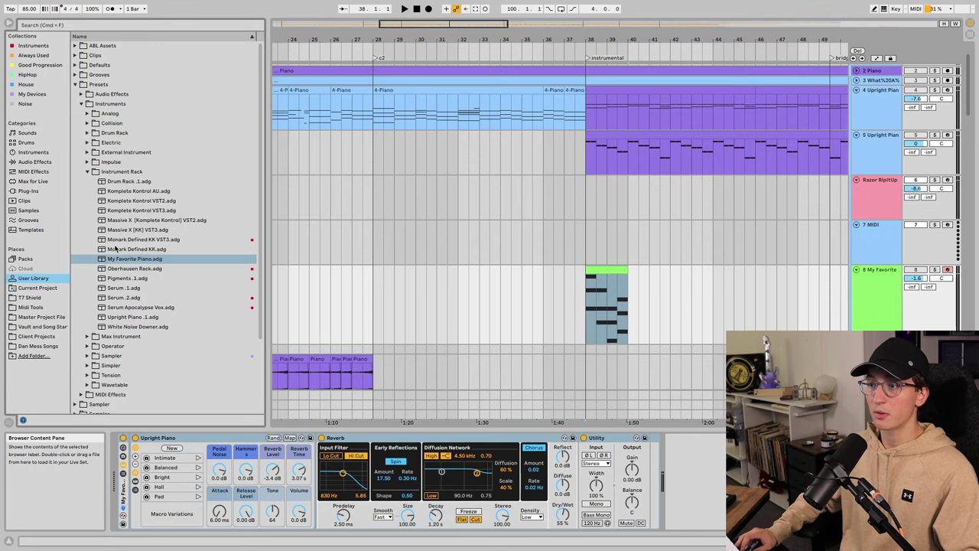
left_click(24, 46)
left_click(23, 56)
left_click(31, 46)
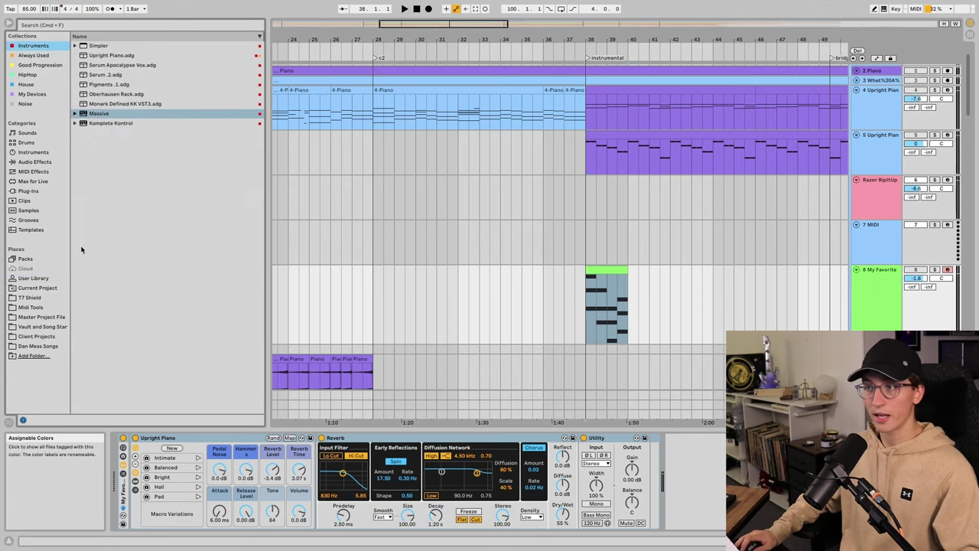